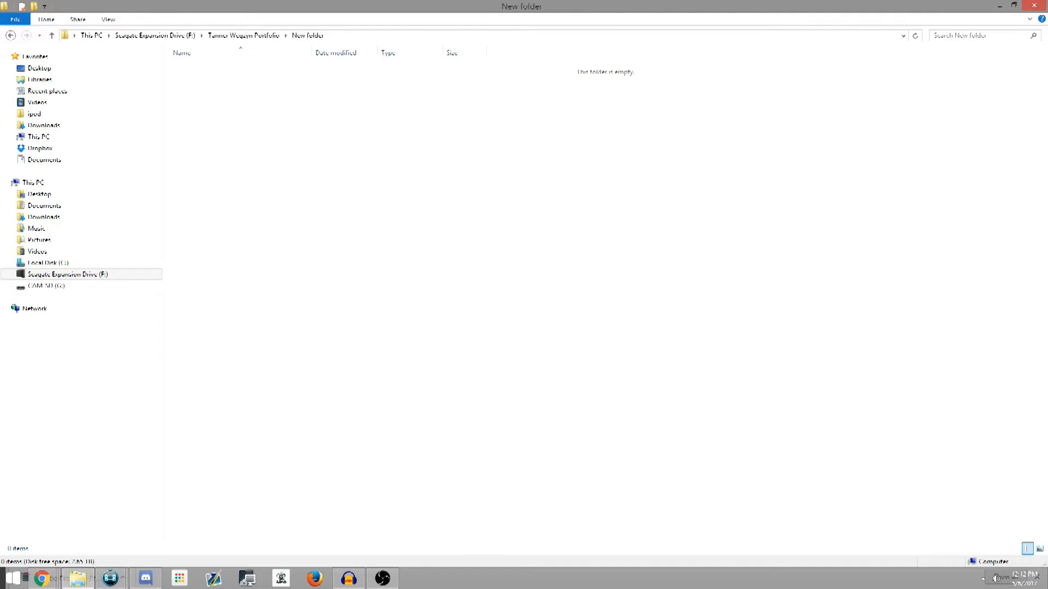
Create a folder inside the portfolio's empty New folder in File Explorer and rename it with the creator's full name
right_click(348, 127)
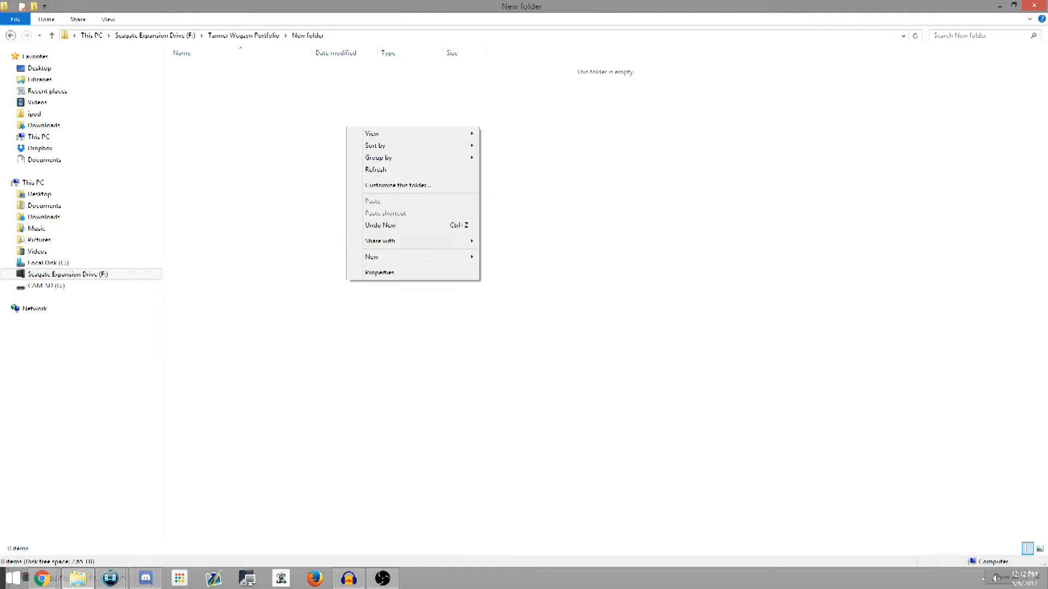
mouse_move(382, 257)
click(504, 257)
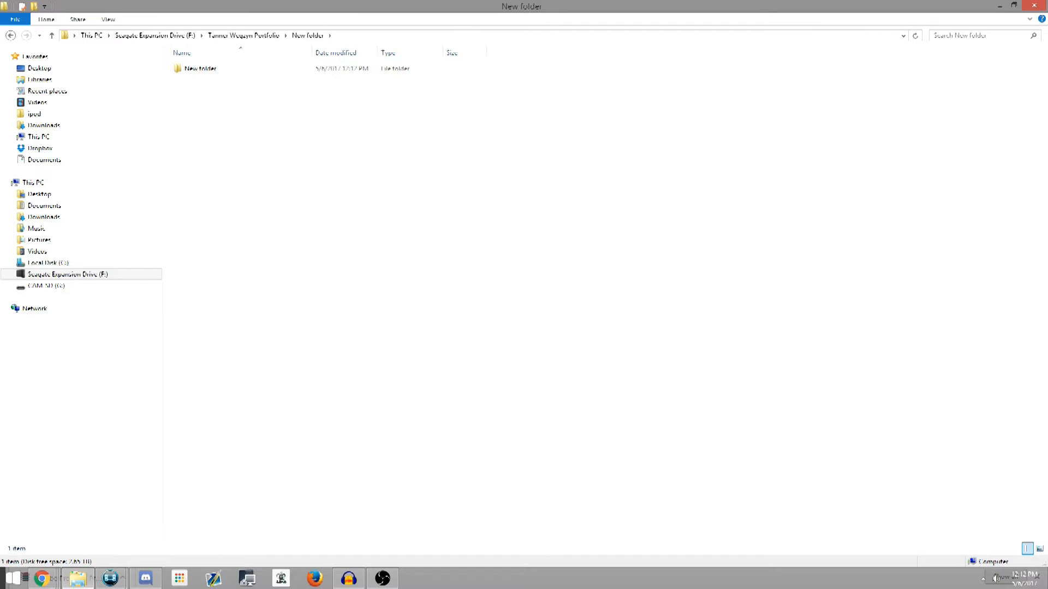
right_click(257, 72)
right_click(251, 69)
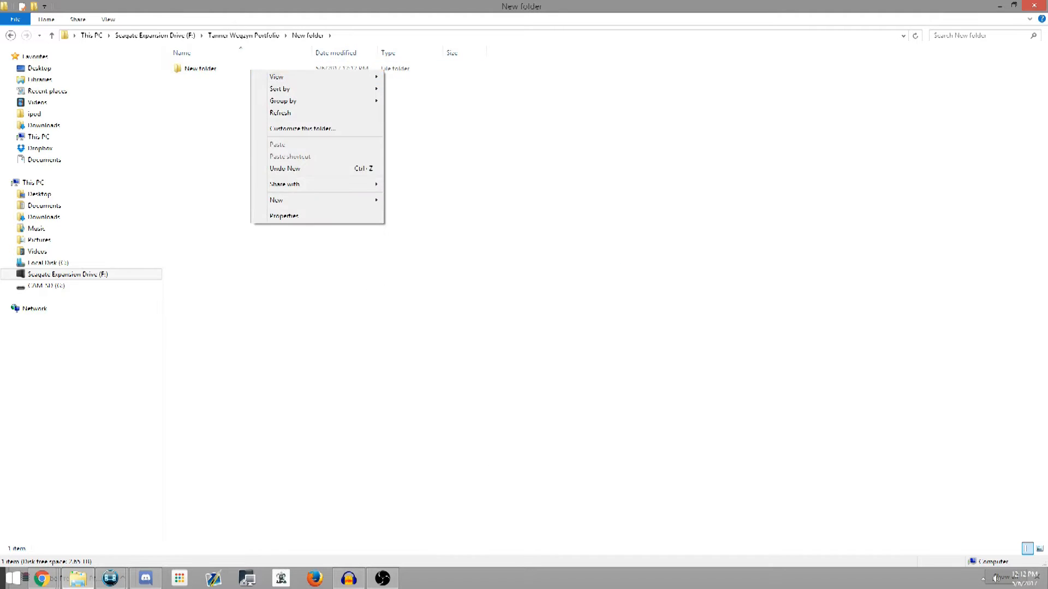
right_click(223, 71)
right_click(209, 68)
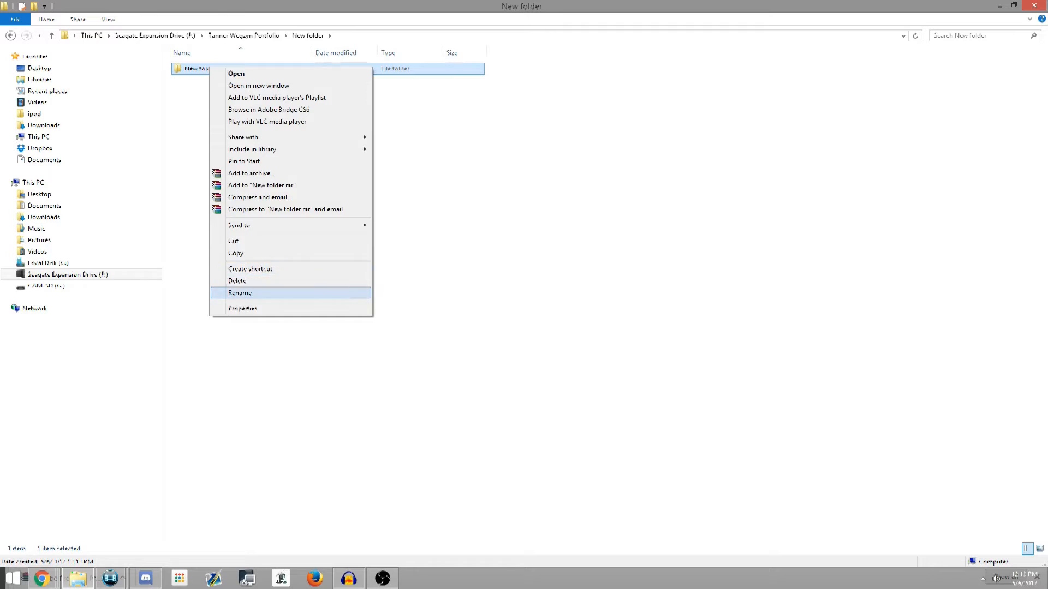
click(234, 289)
text(Tanner Wegz)
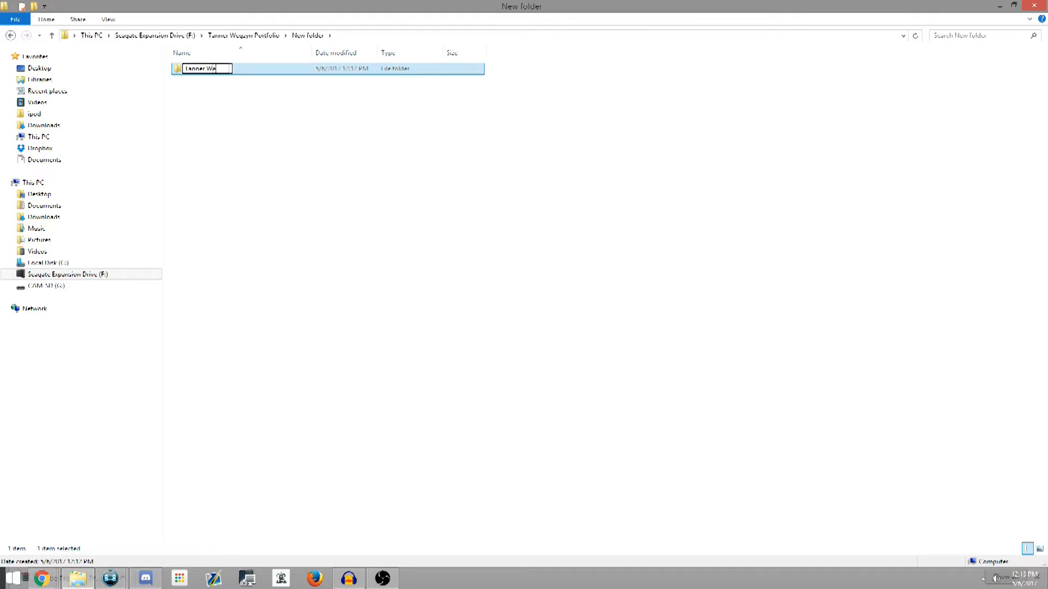
text(yn)
key(Return)
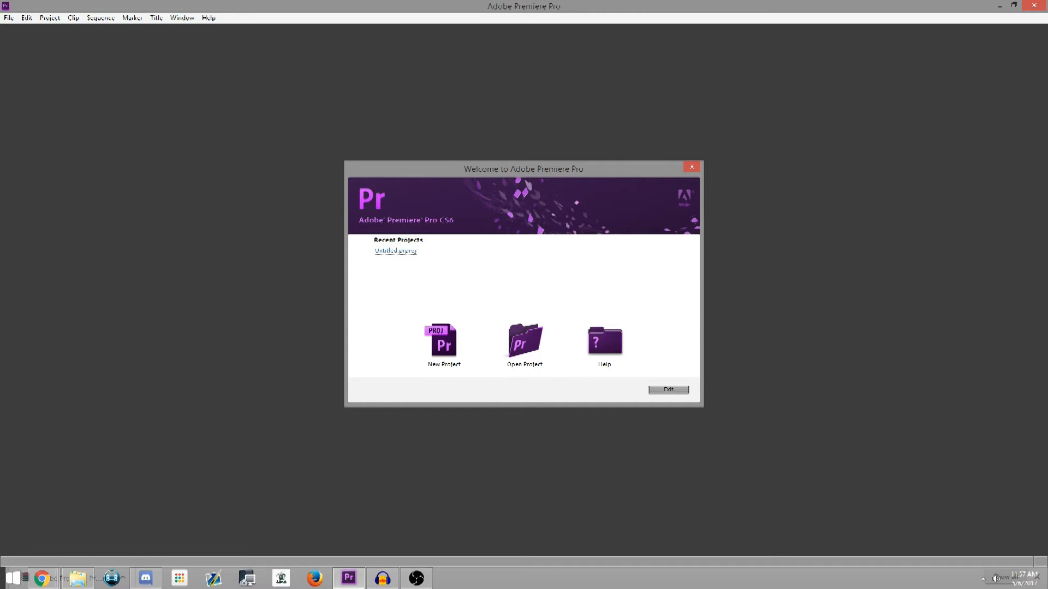
Start a Premiere Pro project named Sample and create a Tutorial folder inside the creator's named folder on the Seagate Expansion Drive
click(443, 343)
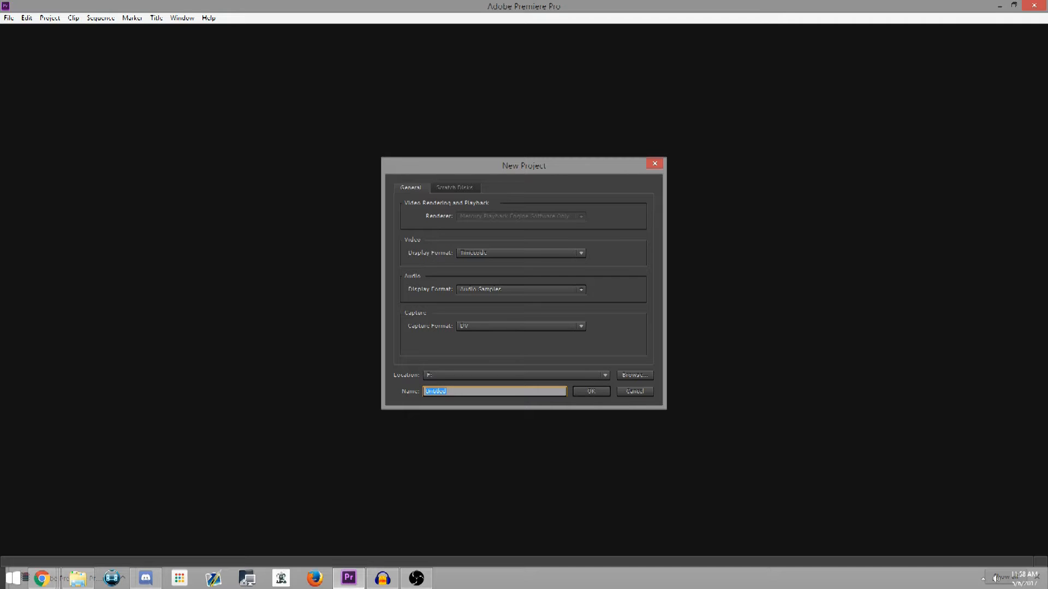
text(Sample)
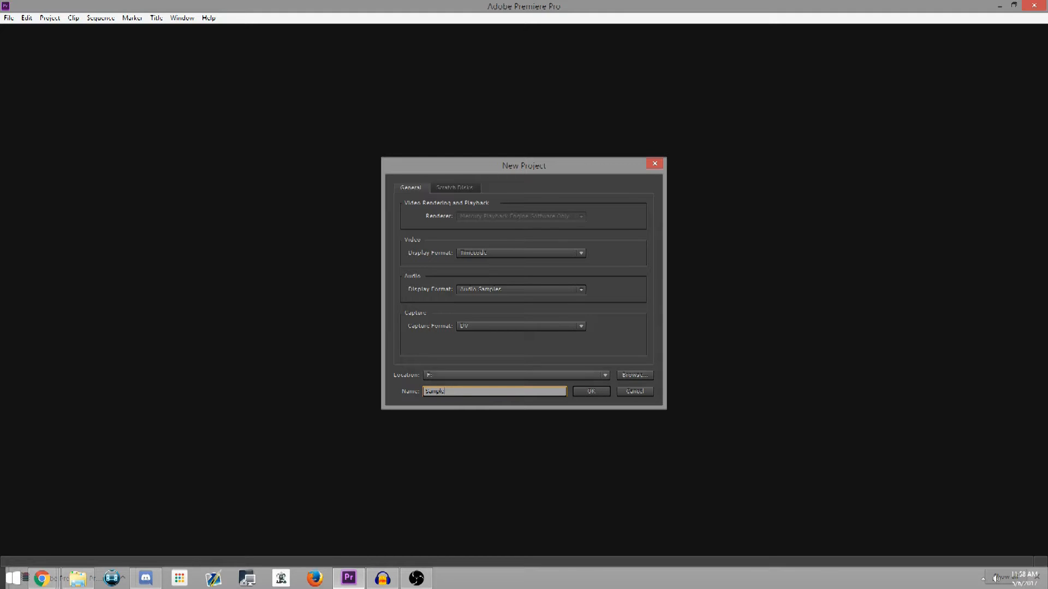
click(635, 376)
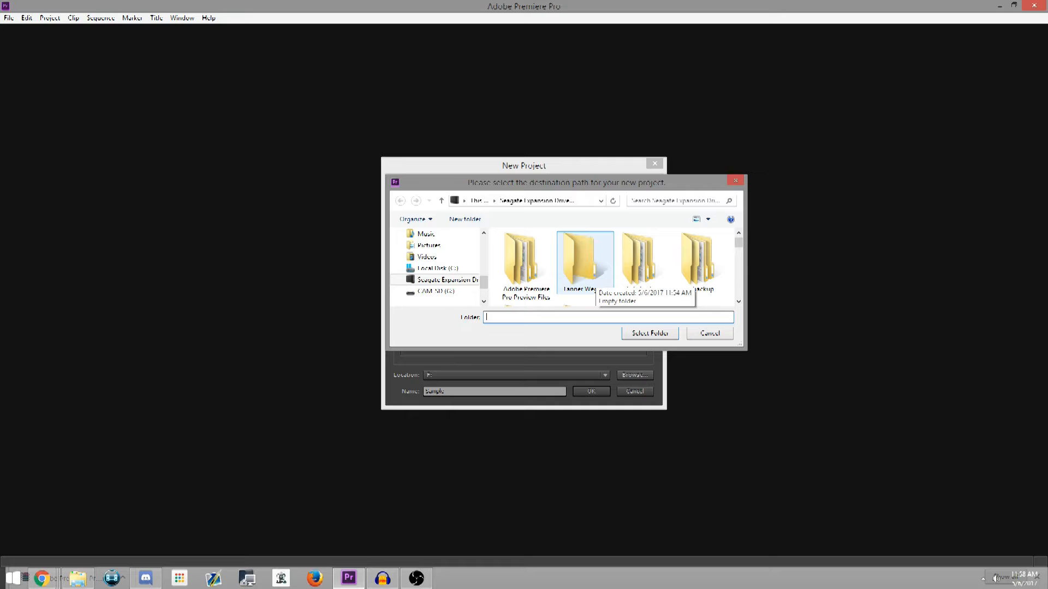
double_click(594, 278)
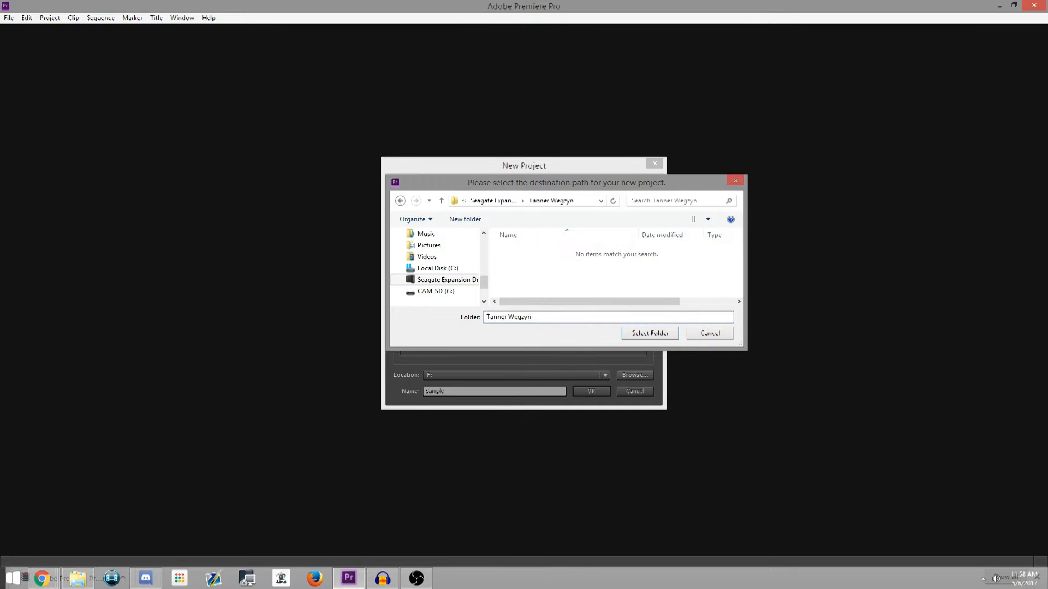
right_click(585, 266)
mouse_move(628, 379)
click(720, 381)
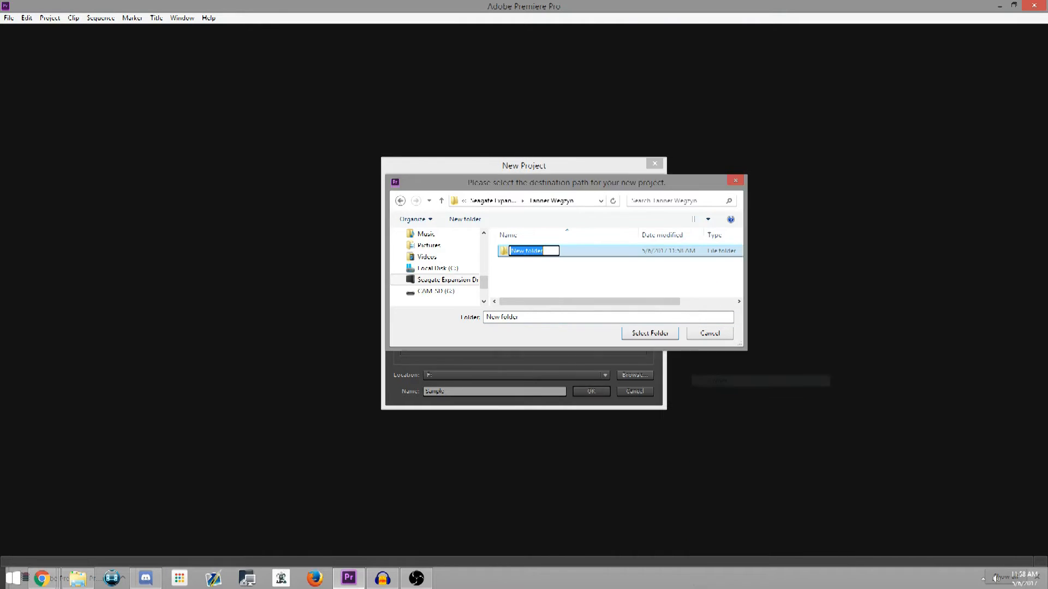
text(Tutorial)
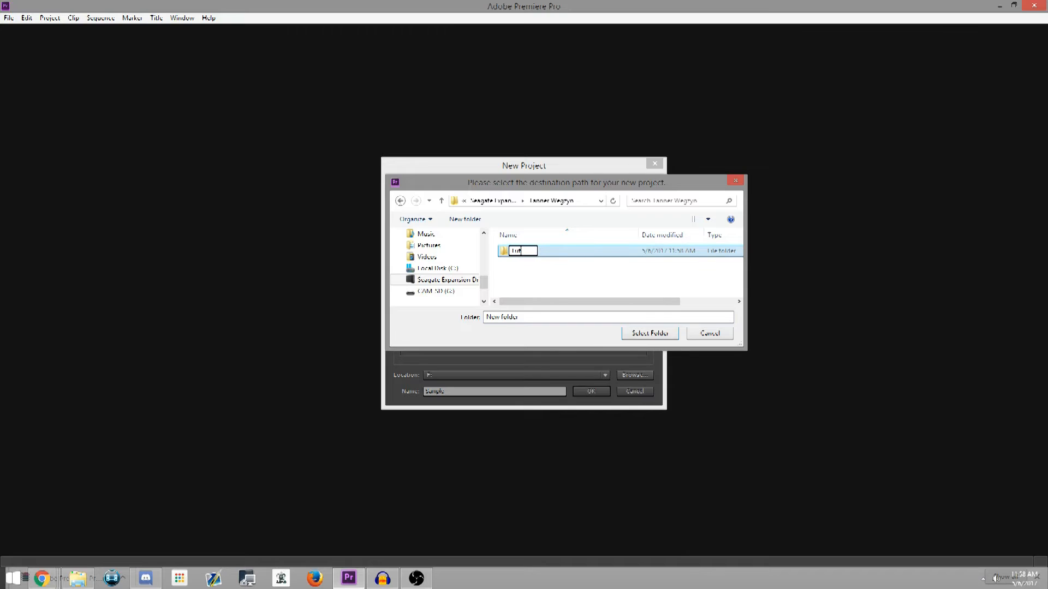
key(Return)
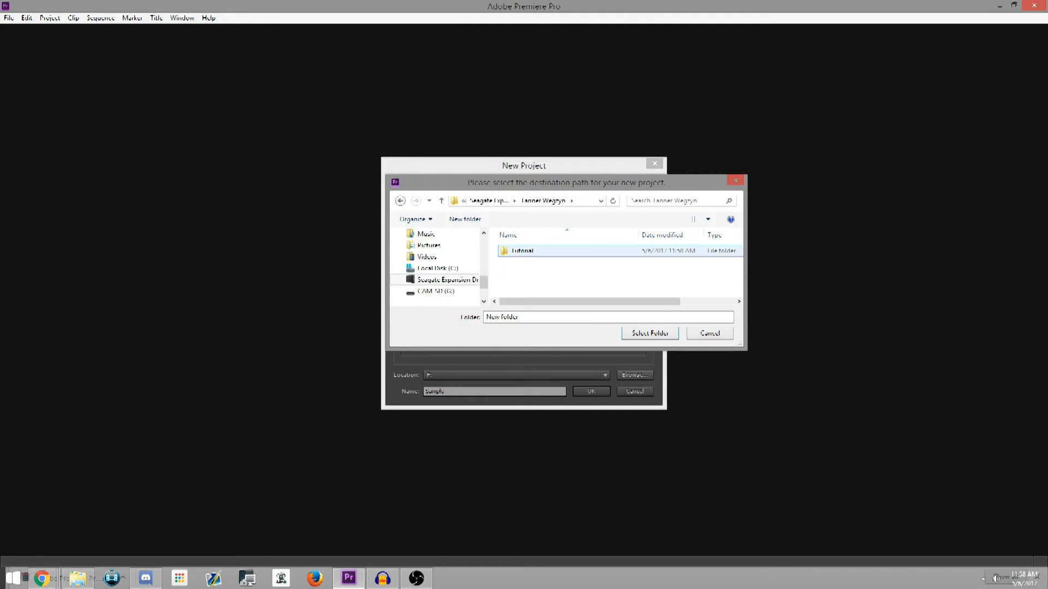
Set the Tutorial folder as the project location and create the project
key(Return)
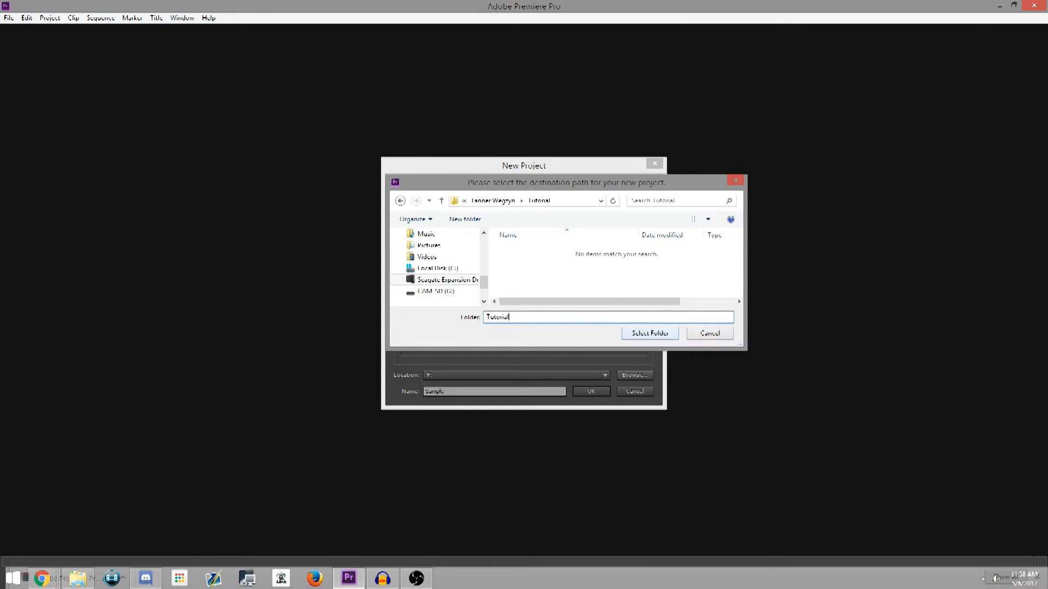
key(Return)
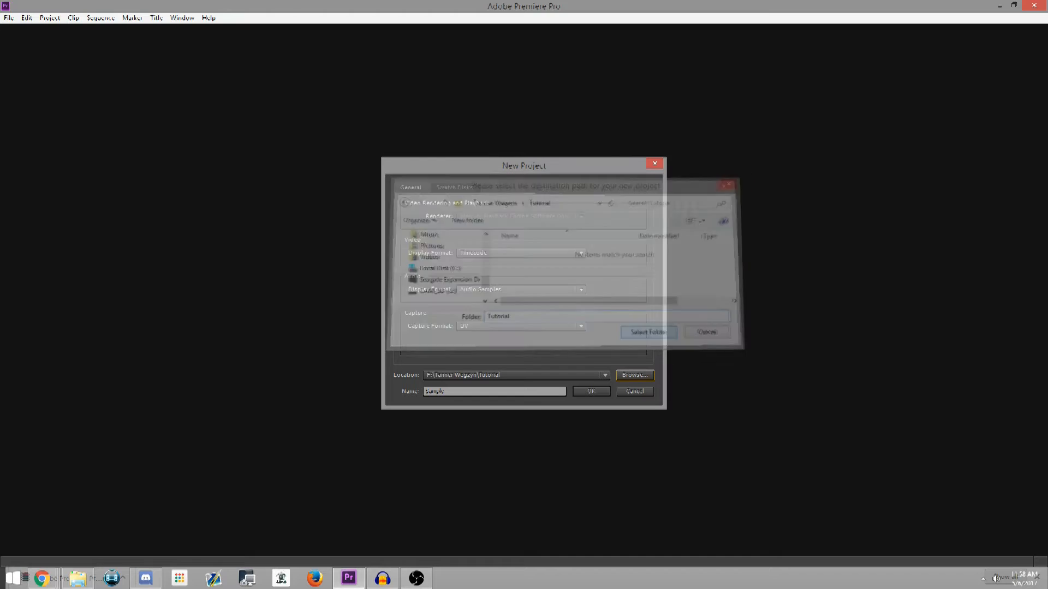
key(Return)
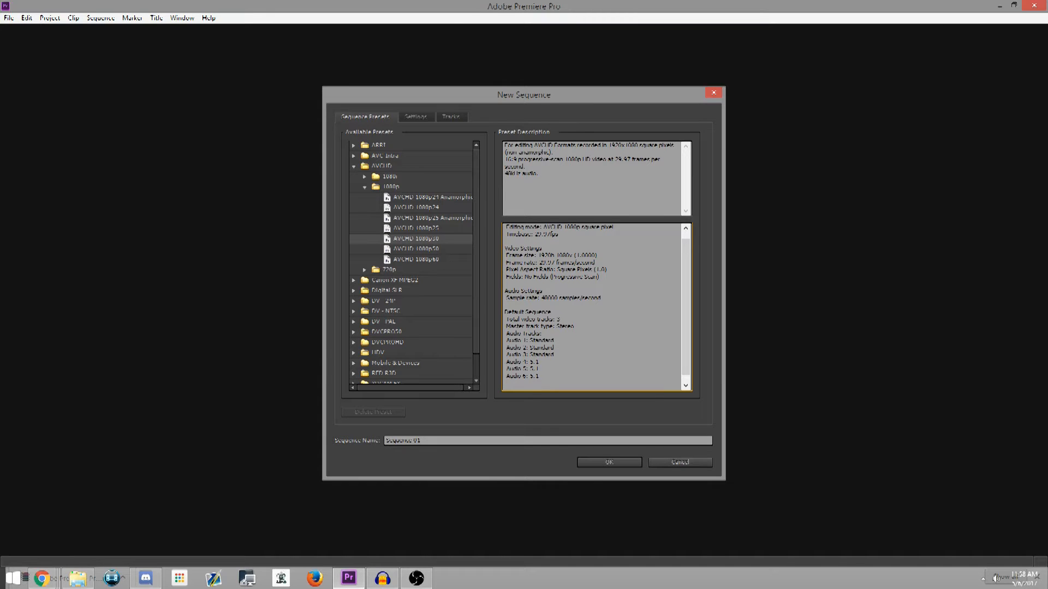
Examine the available AVCHD 1080p sequence presets and the HDV 1080p30 preset's description
click(354, 167)
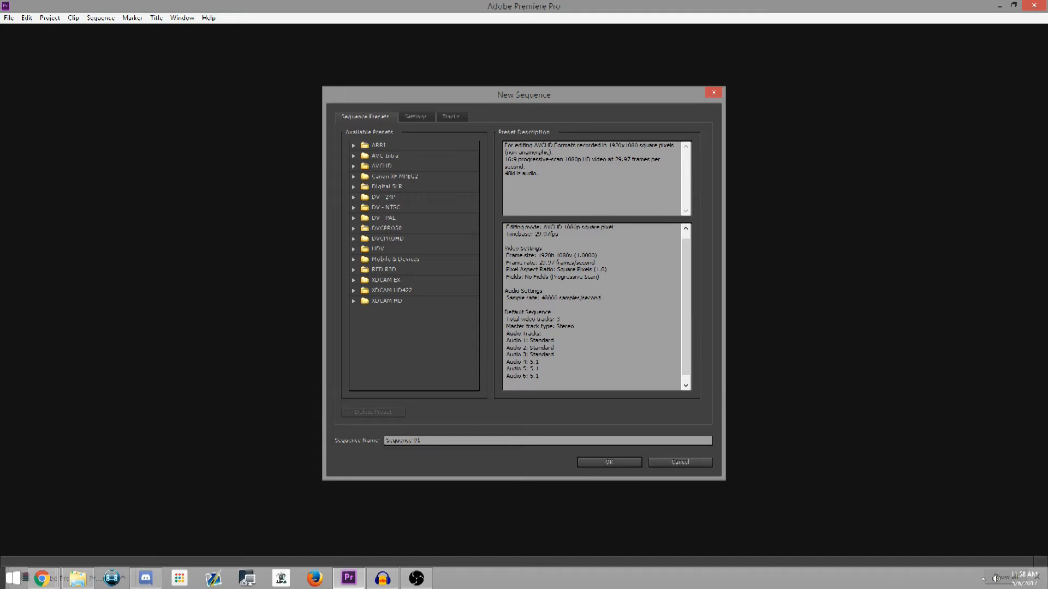
click(354, 166)
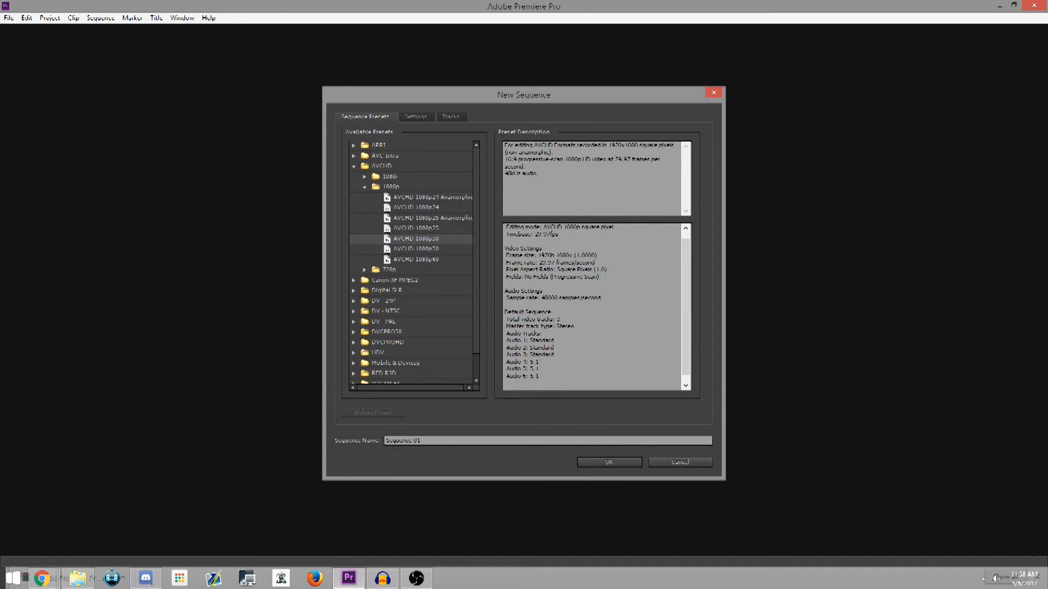
click(364, 187)
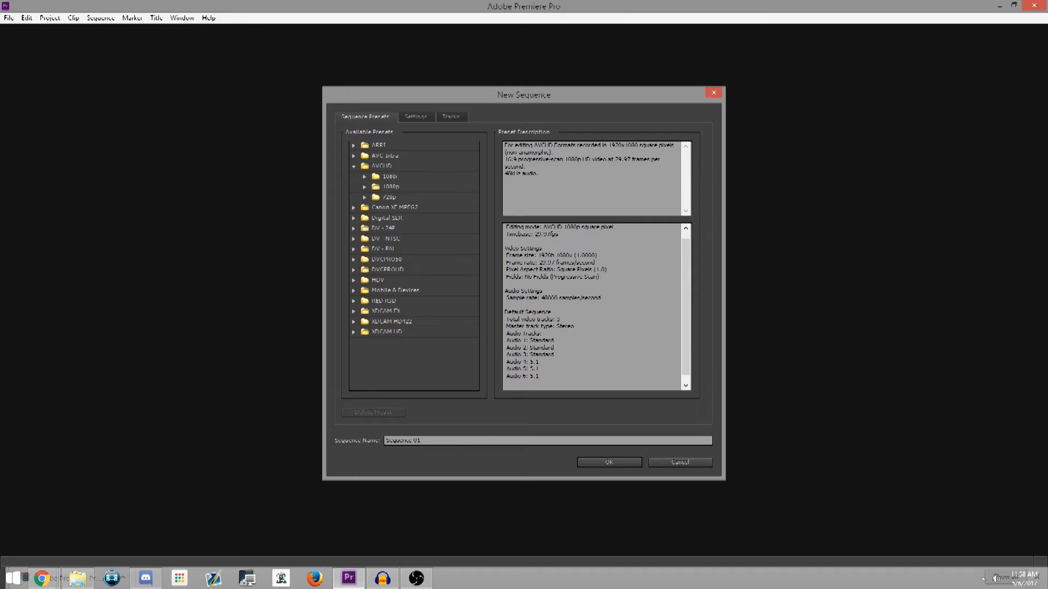
click(365, 186)
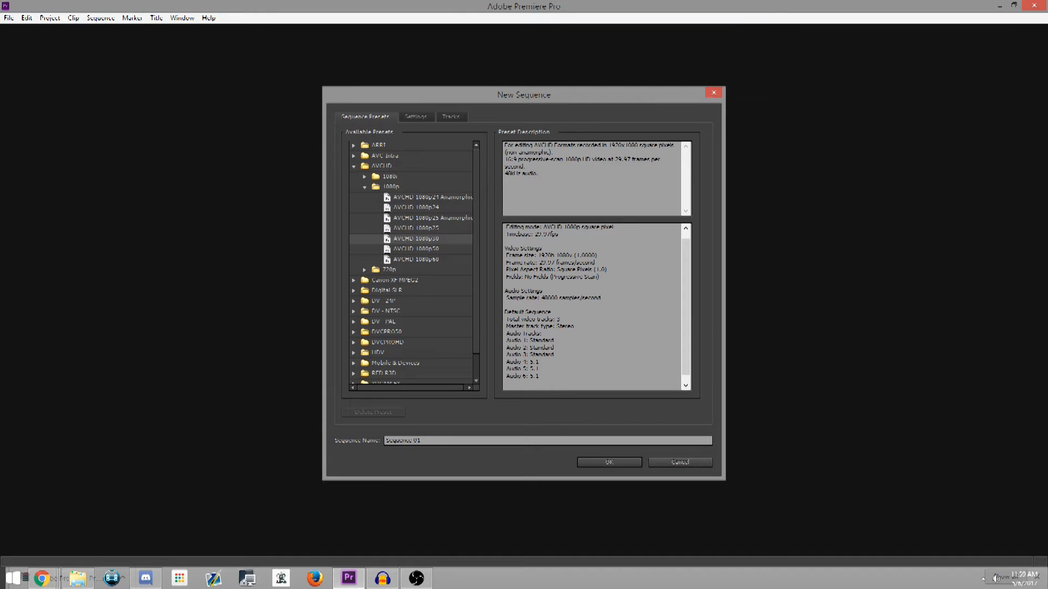
scroll(414, 262, down, 1)
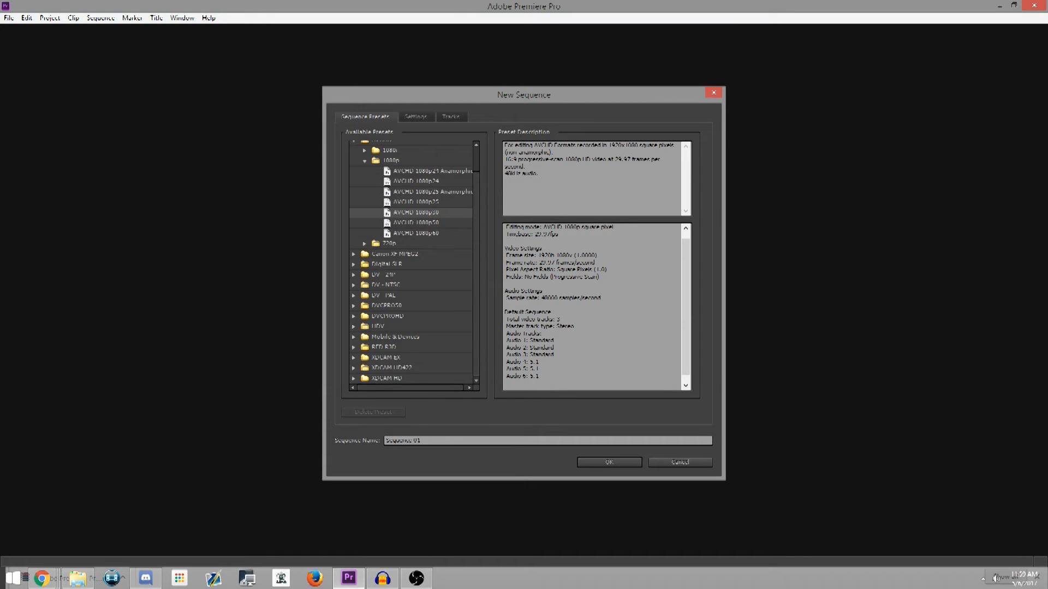
click(353, 327)
scroll(356, 327, down, 3)
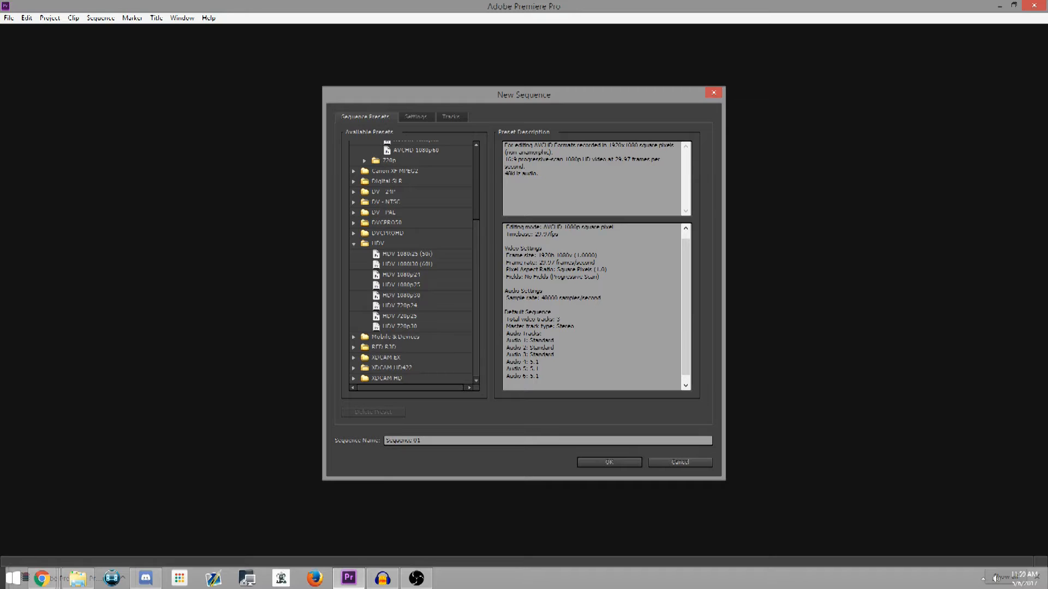
click(401, 296)
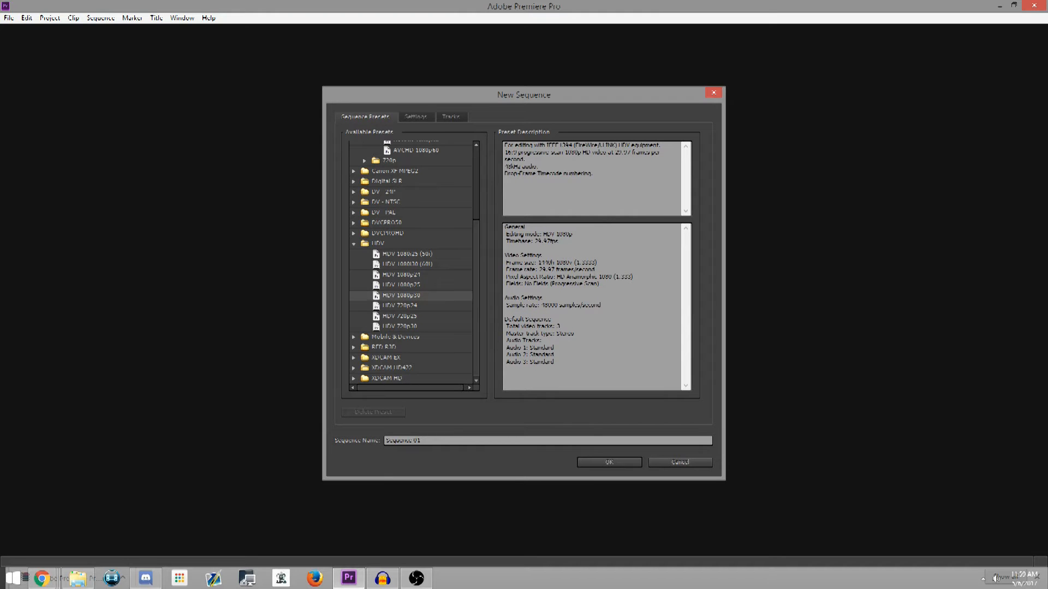
Create Sequence 01 from the AVCHD 1080p30 preset and move its playhead to about 00;00;12;12
scroll(411, 262, up, 4)
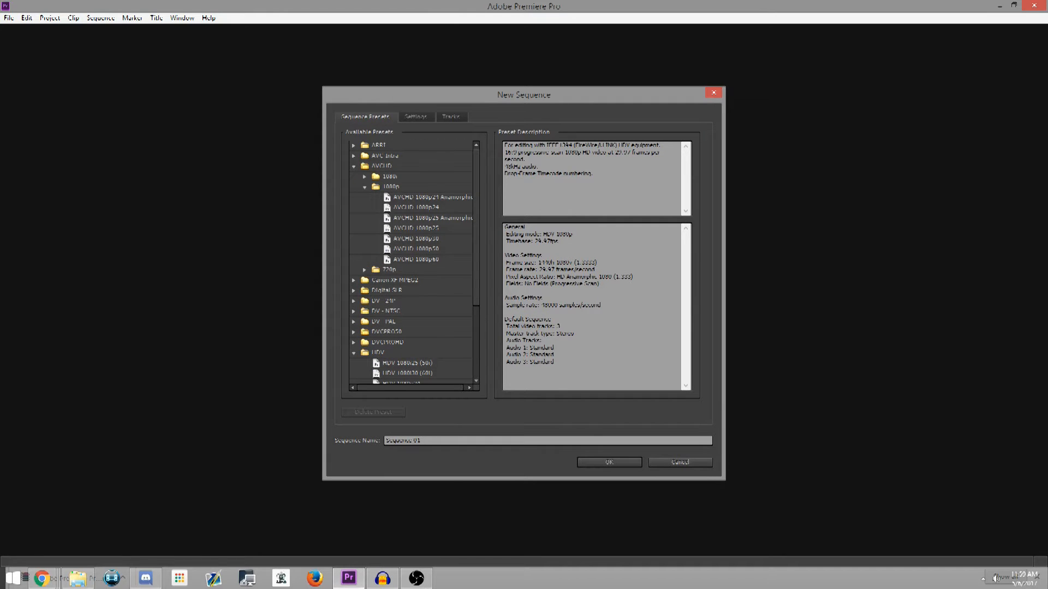
click(416, 239)
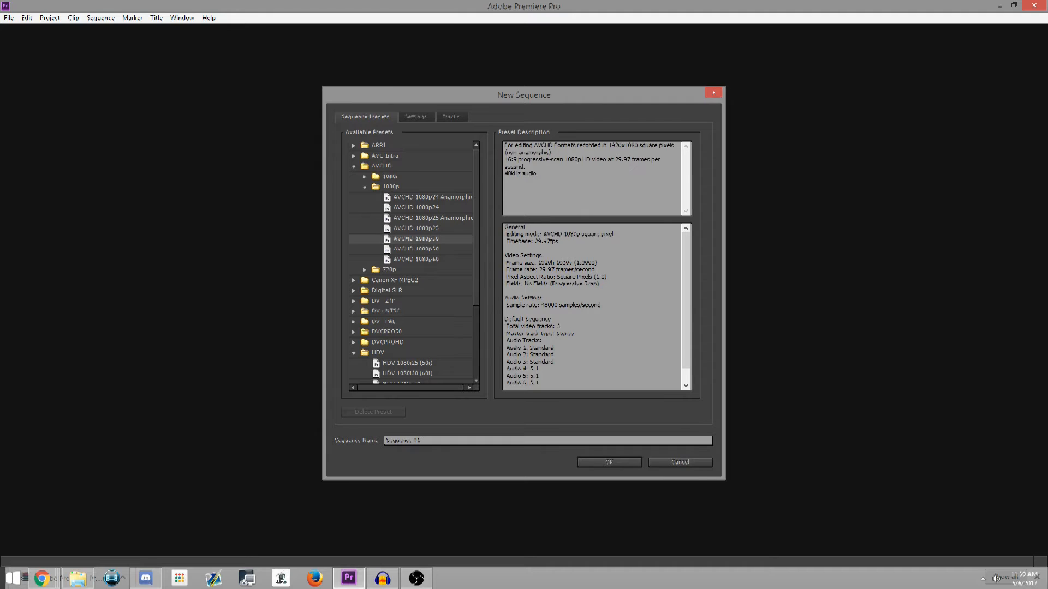
key(Return)
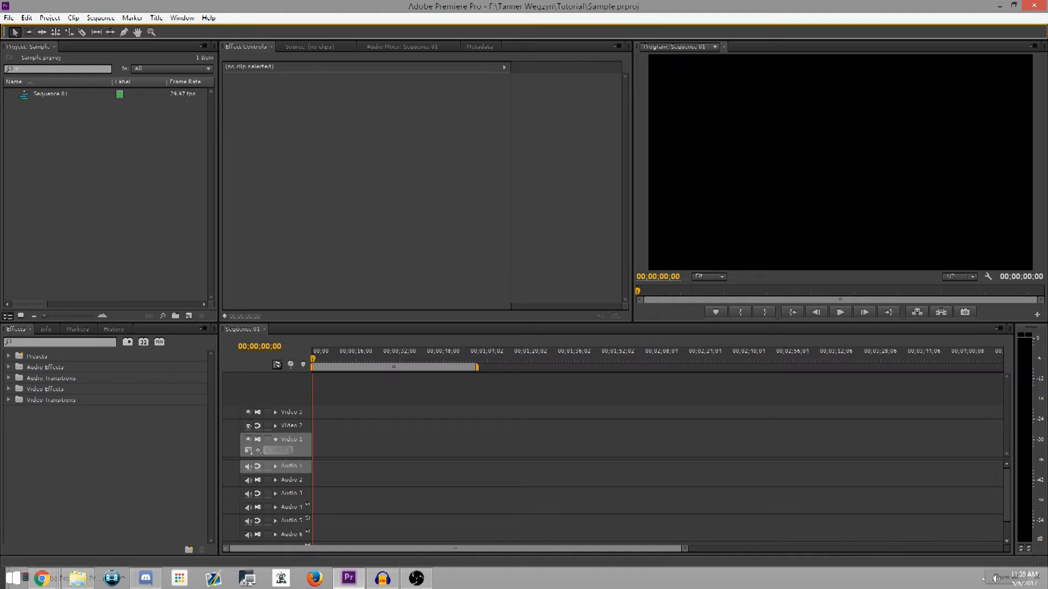
drag(313, 358, 345, 359)
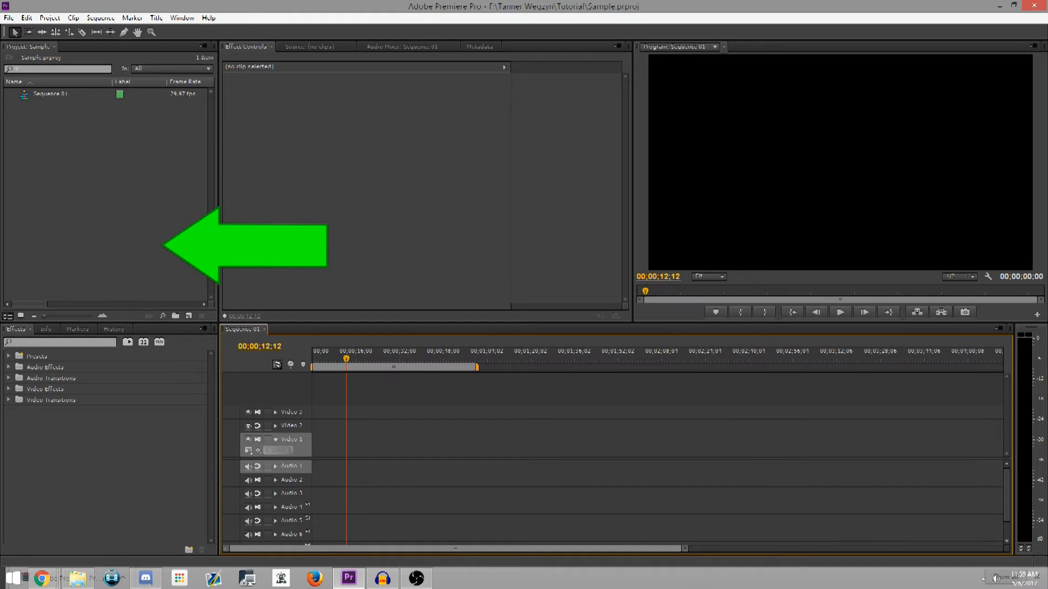
Start a media import and search the Seagate Expansion Drive for the creator's full name followed by "presents"
double_click(110, 207)
scroll(52, 118, down, 5)
drag(99, 116, 99, 135)
click(60, 117)
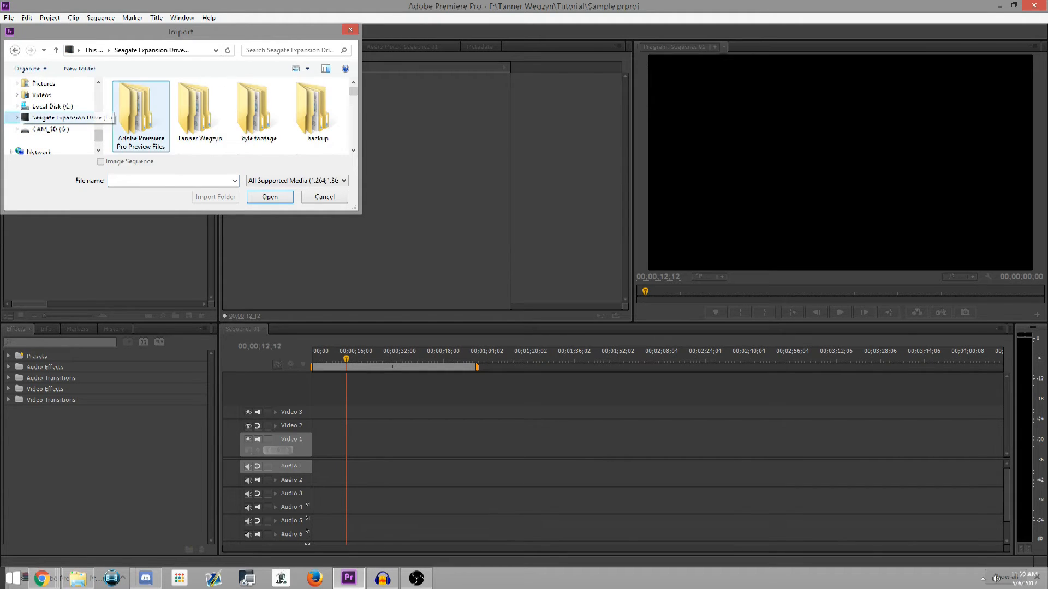
click(295, 50)
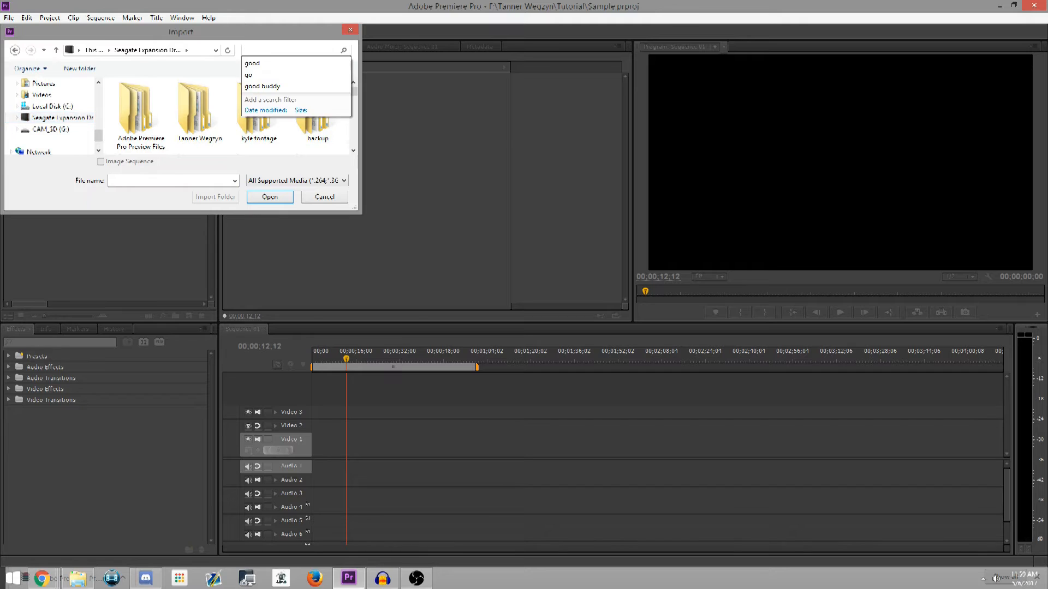
text(tanner wegz)
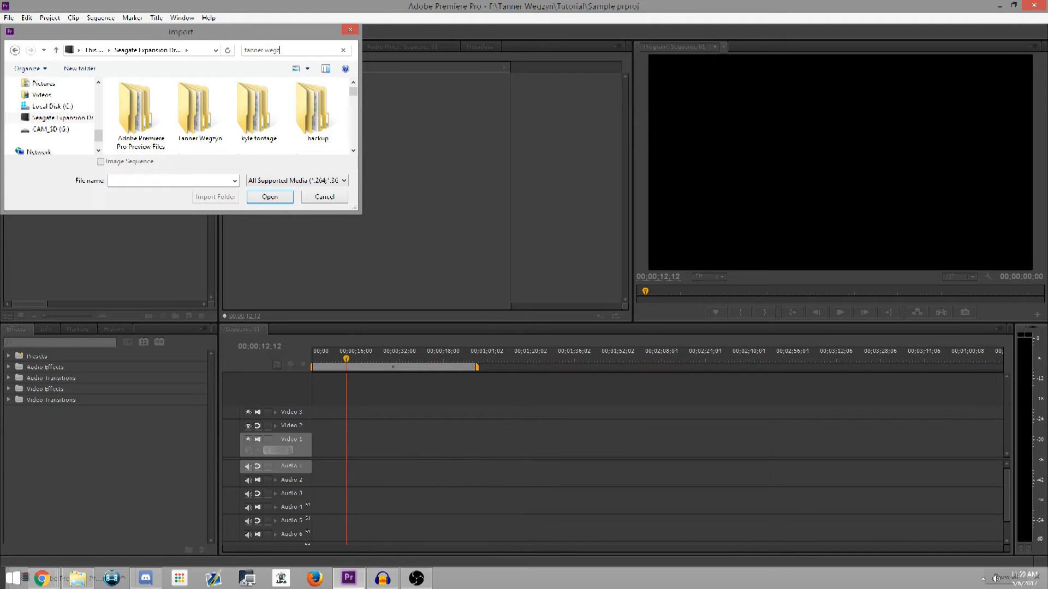
text(yn prese)
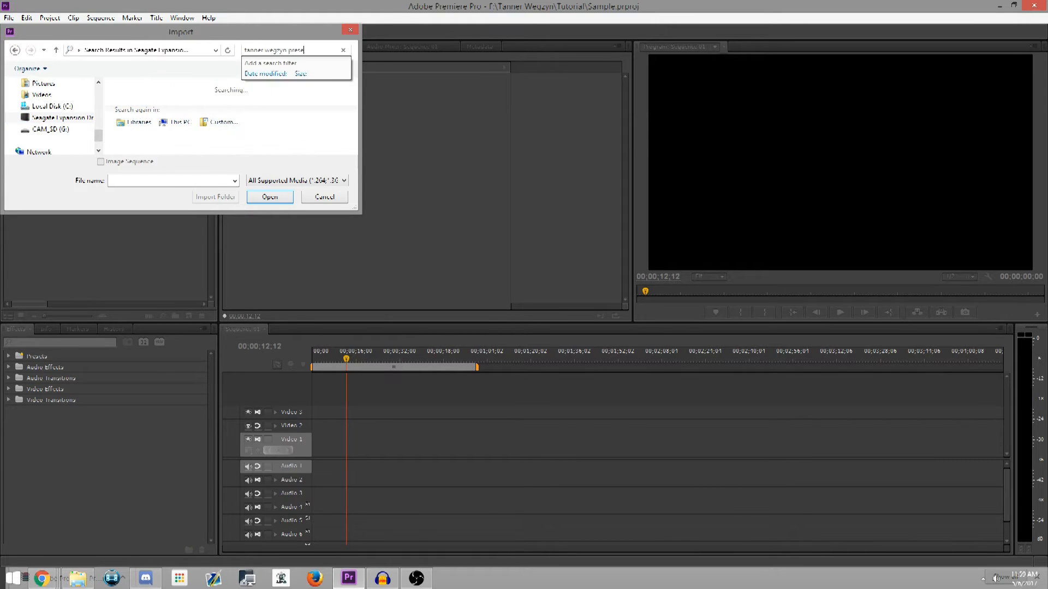
text(nts)
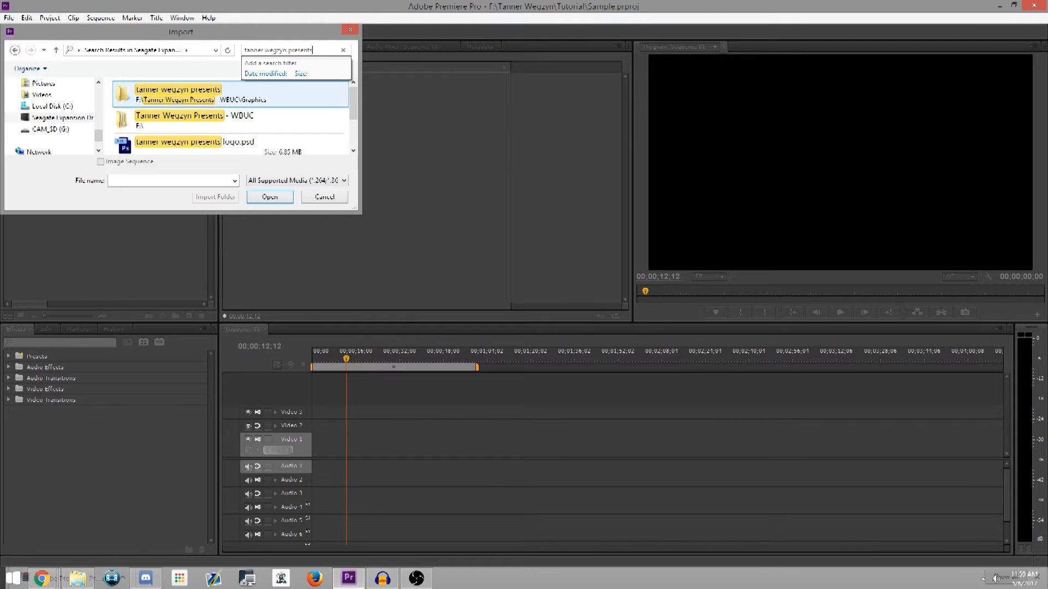
Browse from the WBUC show folder into Season 2 and its Episode 7 - A Ripple in the Water folder
double_click(205, 126)
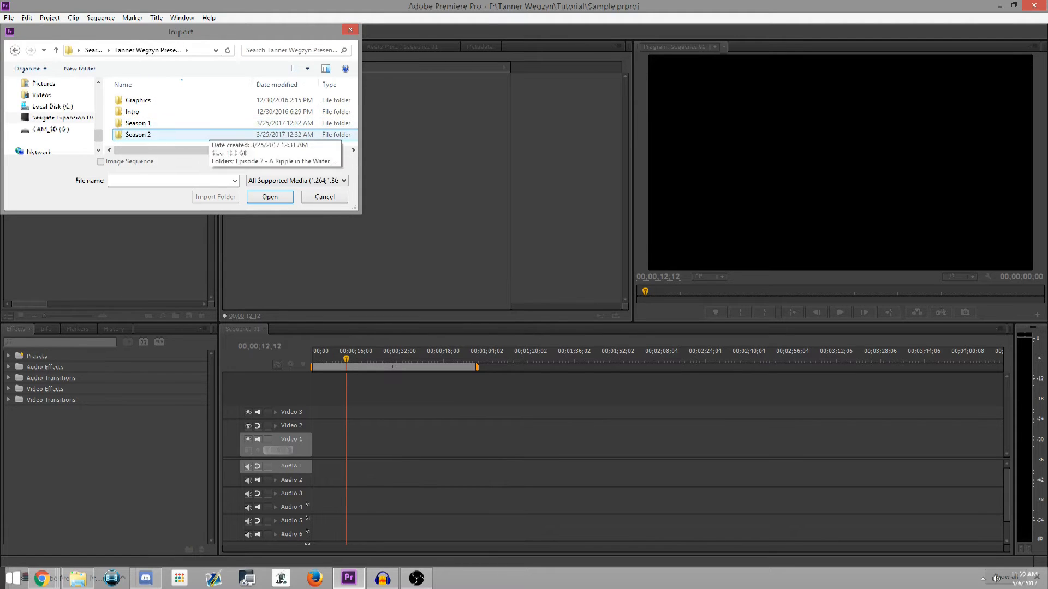
double_click(206, 134)
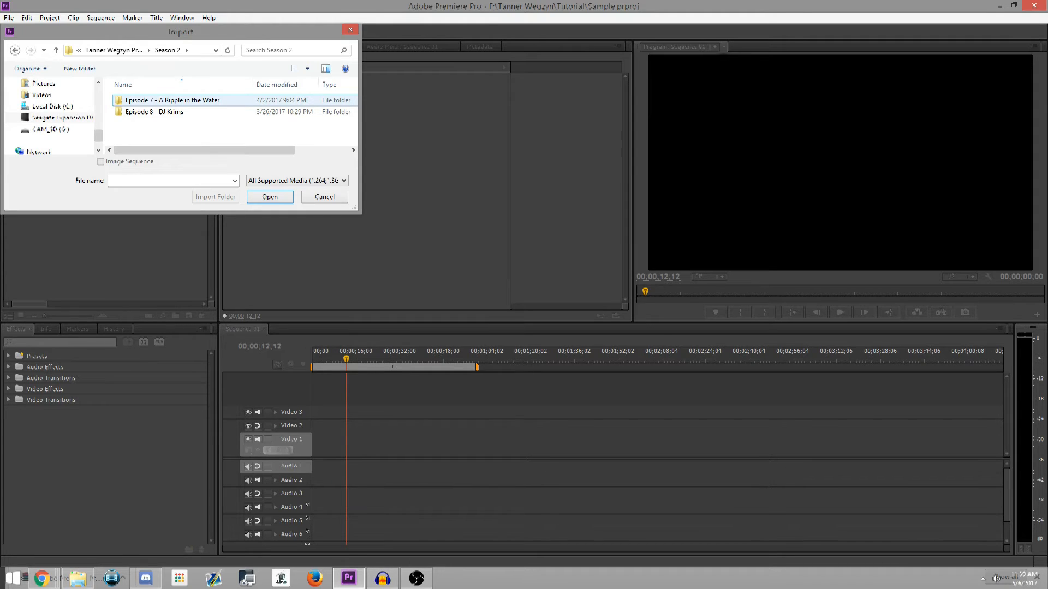
double_click(186, 102)
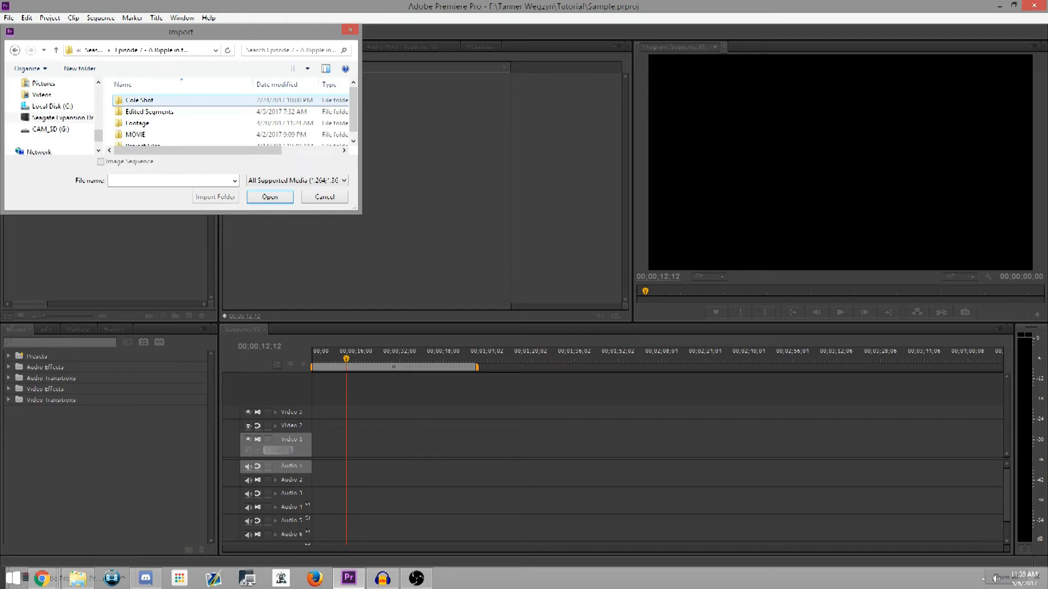
scroll(186, 103, down, 1)
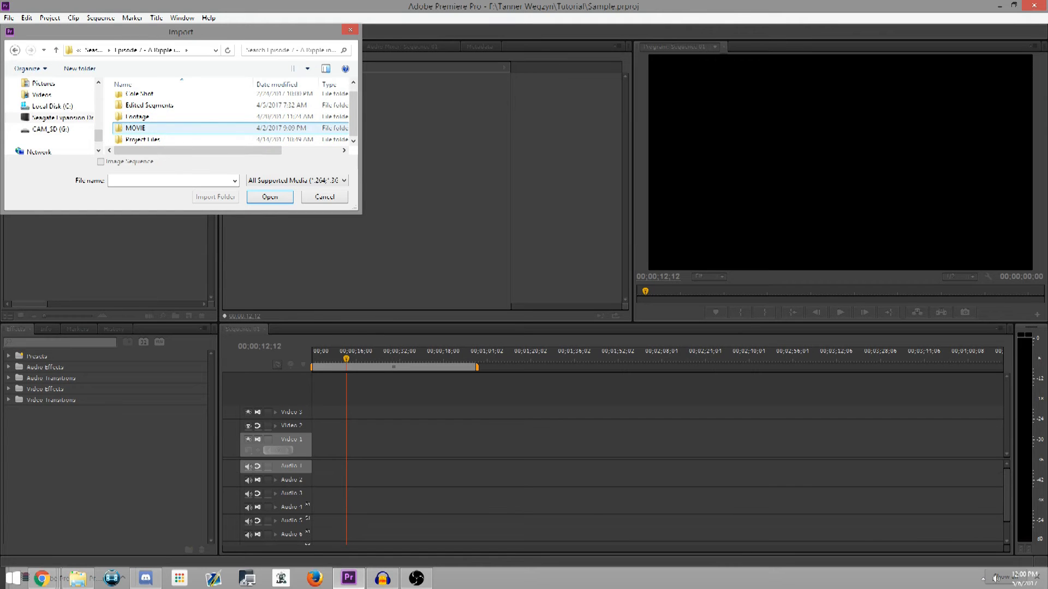
Look through the day folders in Episode 7's Footage folder, backing out to the episode folder
double_click(136, 116)
scroll(229, 118, down, 2)
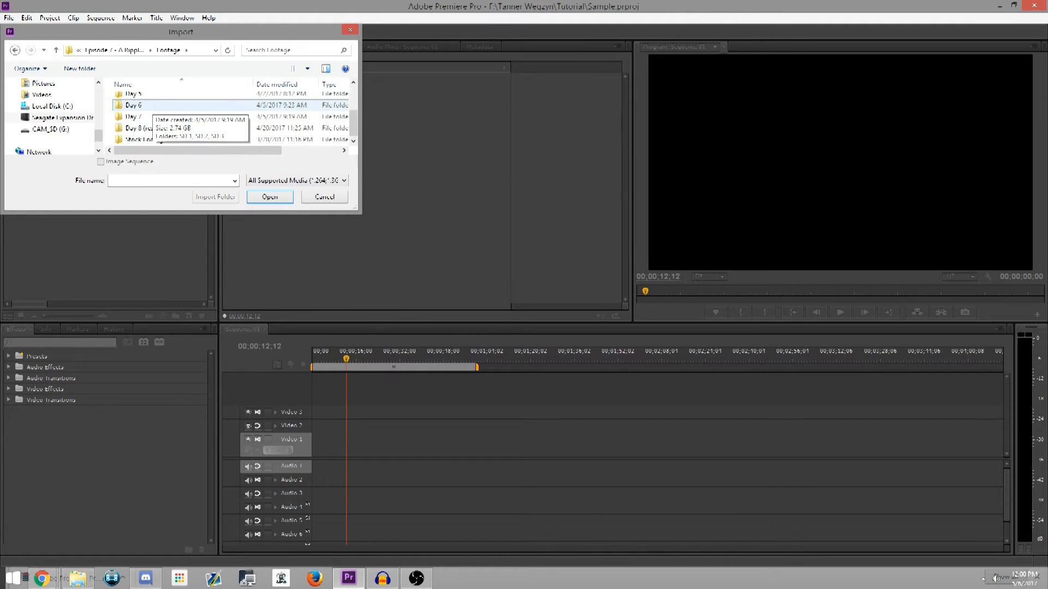
click(14, 51)
click(14, 50)
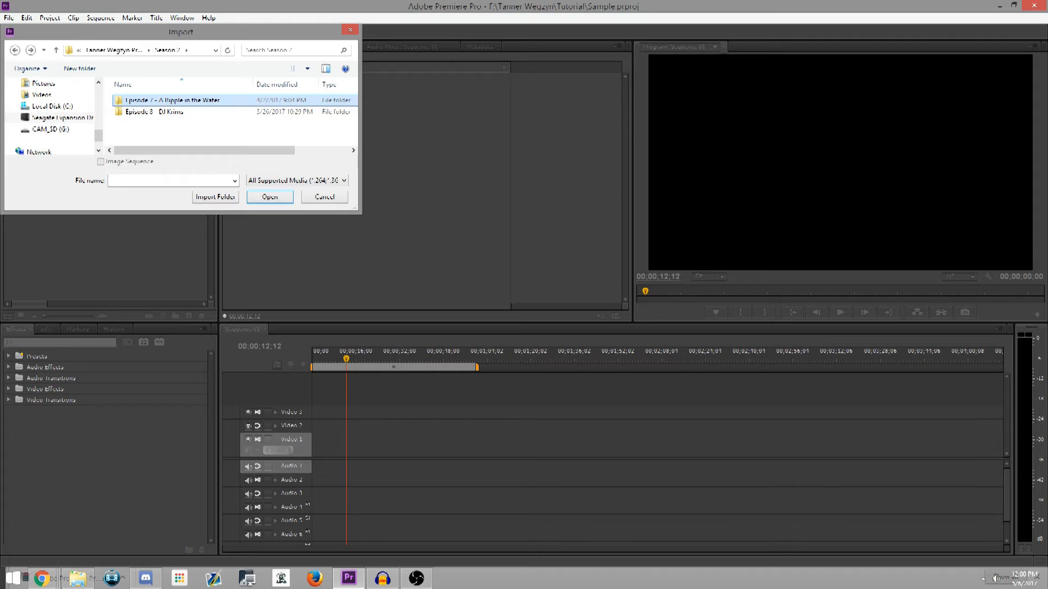
double_click(159, 100)
double_click(136, 123)
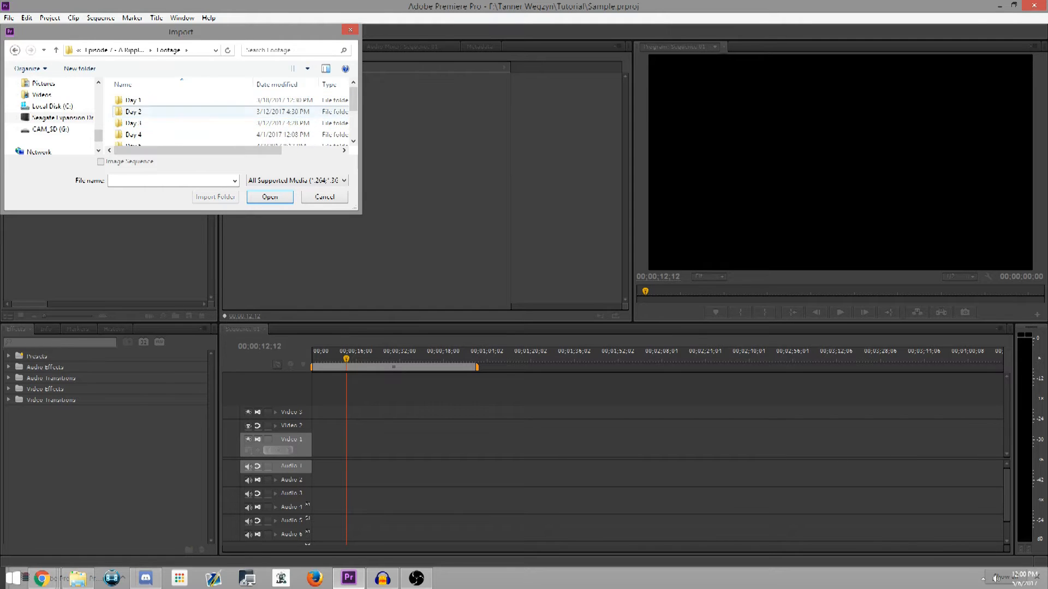
click(15, 50)
Copy the file cole and dom.mp4 from Episode 7's Edited Segments folder
scroll(143, 113, down, 1)
double_click(144, 109)
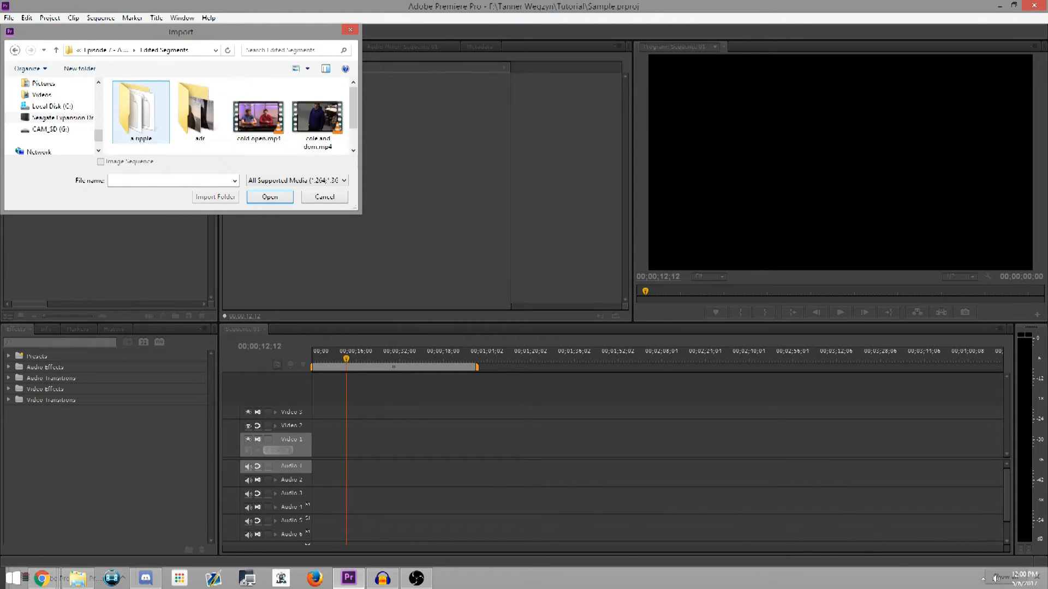
scroll(156, 113, down, 2)
scroll(317, 109, up, 2)
right_click(316, 103)
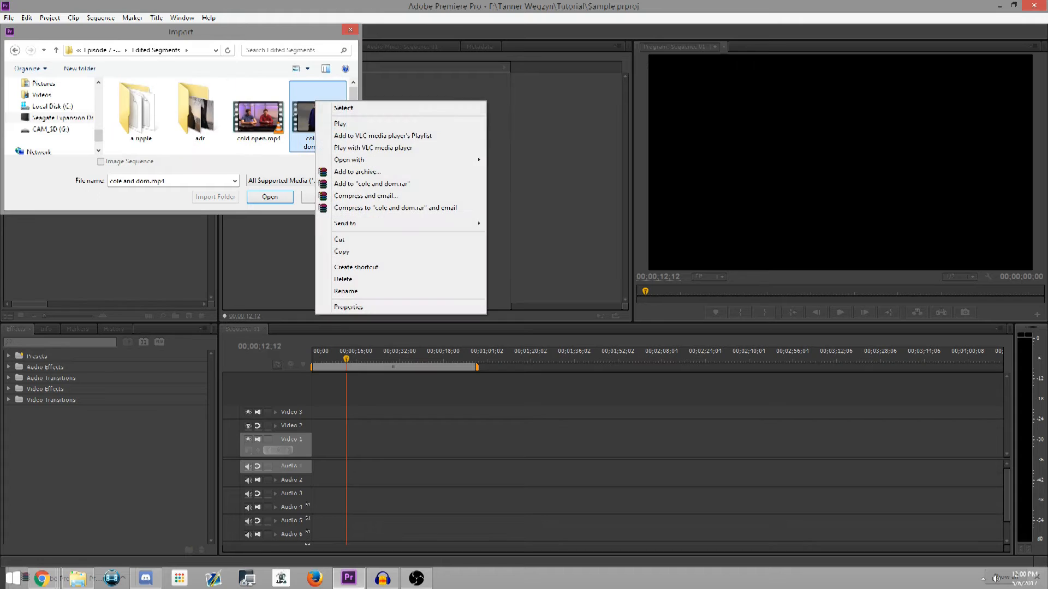
click(342, 251)
Paste the copied video into the Tutorial folder on the Seagate Expansion Drive and import it into the project
click(60, 117)
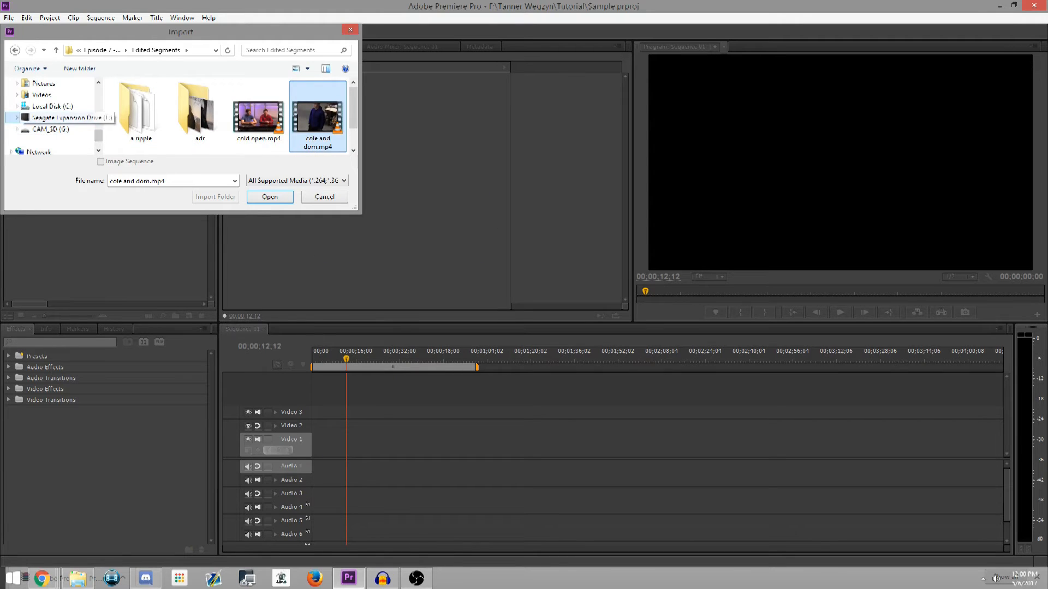
double_click(200, 112)
double_click(133, 101)
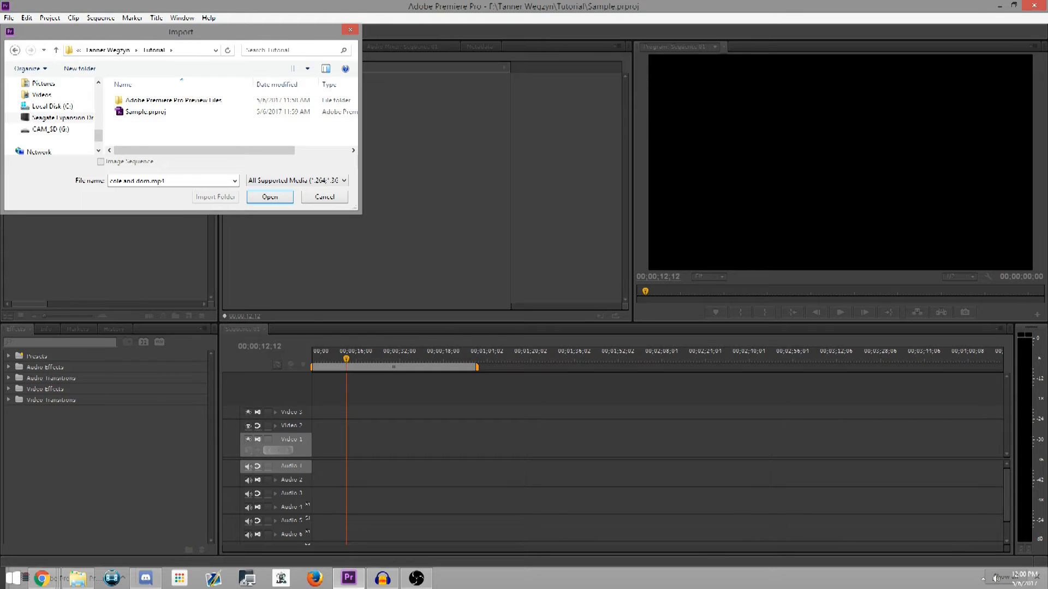
key(ctrl+v)
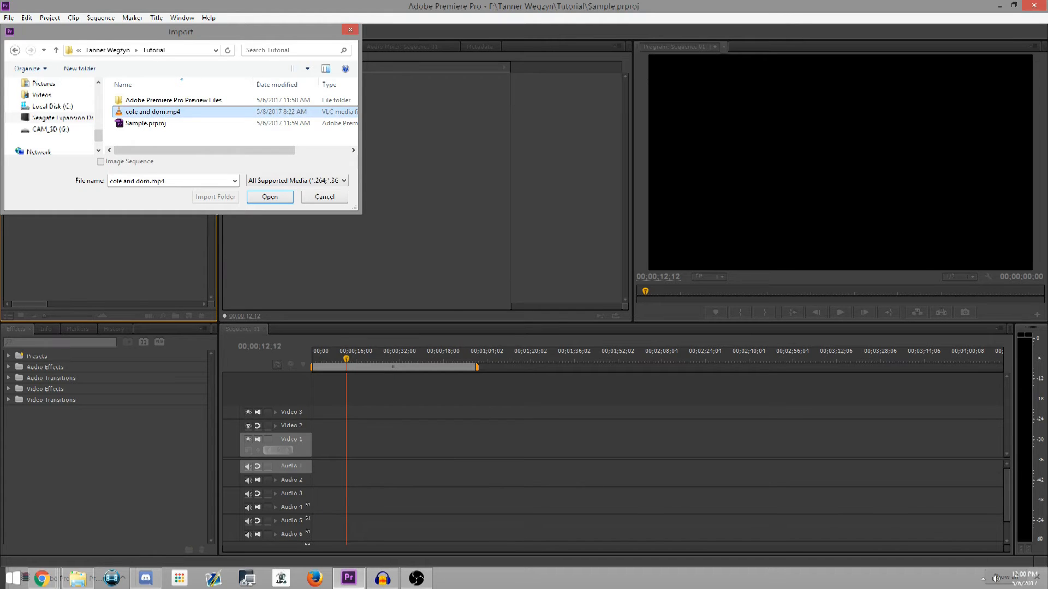
double_click(153, 112)
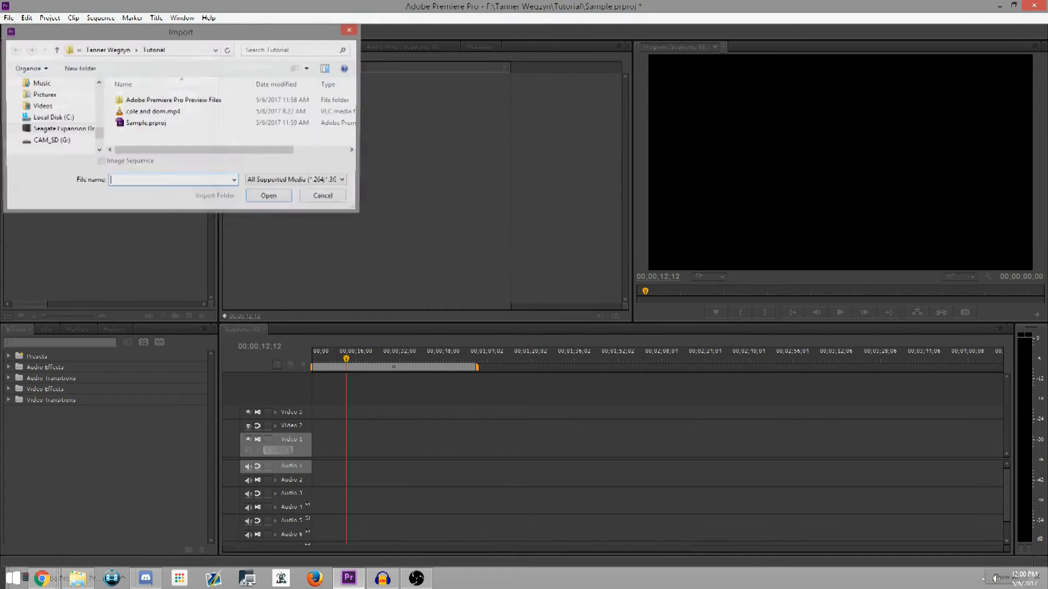
double_click(164, 105)
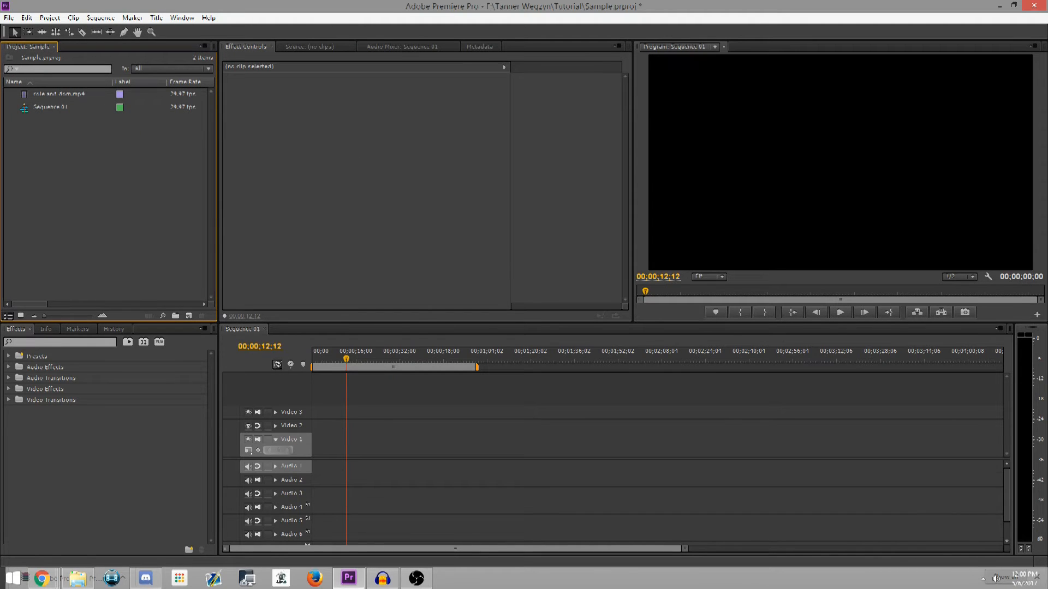
Preview cole and dom.mp4 in the Source monitor, then switch back to Effect Controls
double_click(55, 94)
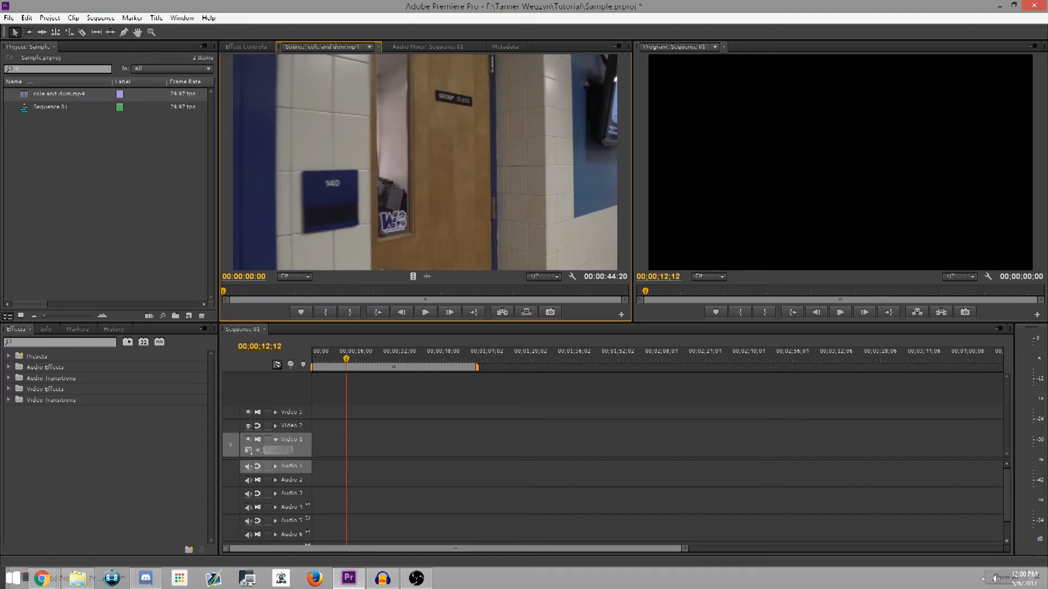
click(245, 46)
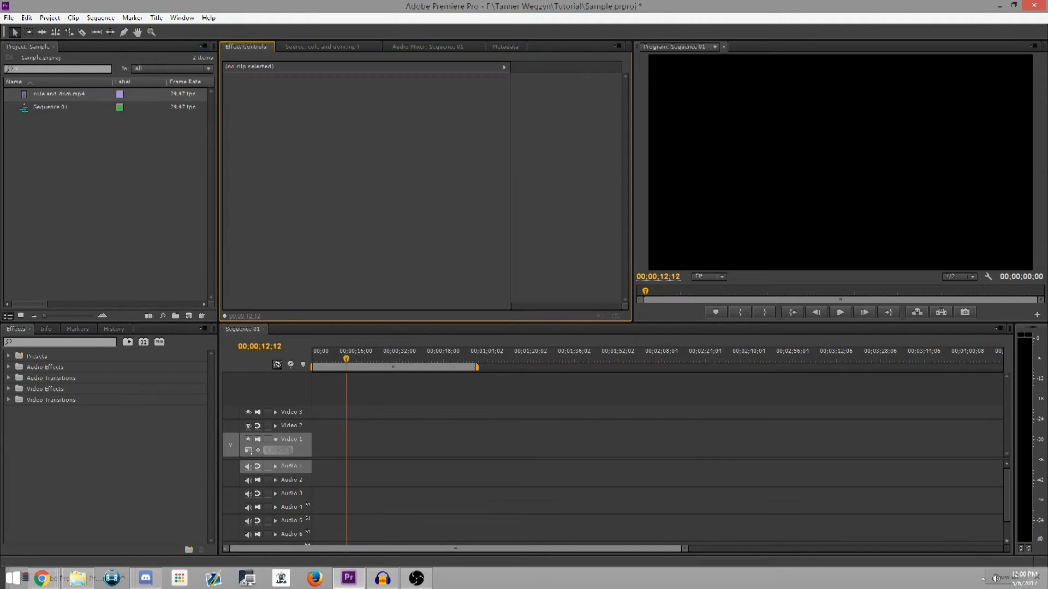
drag(80, 94, 87, 95)
key(Escape)
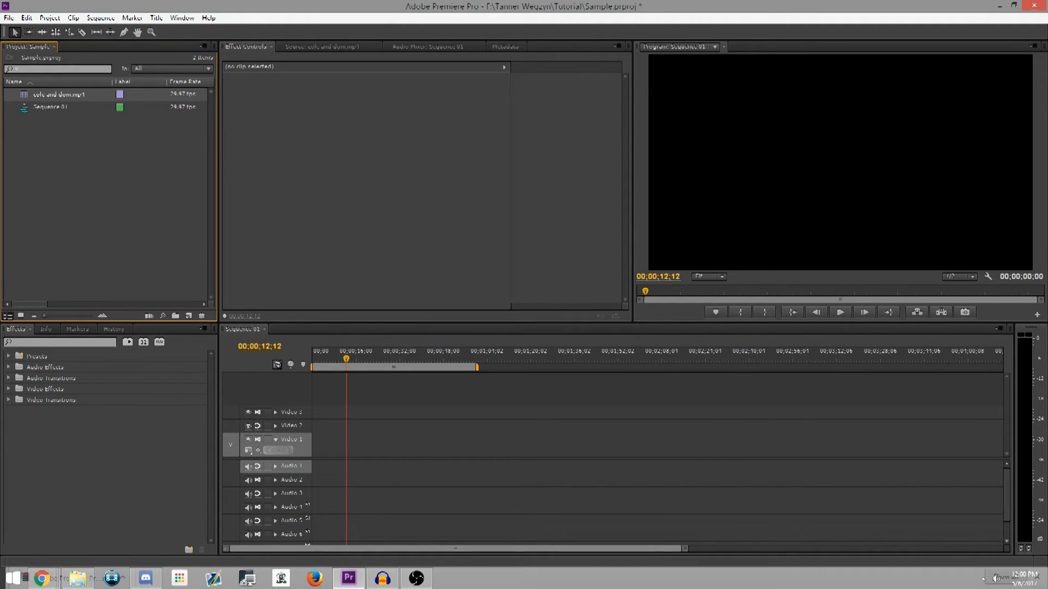
drag(12, 97, 149, 172)
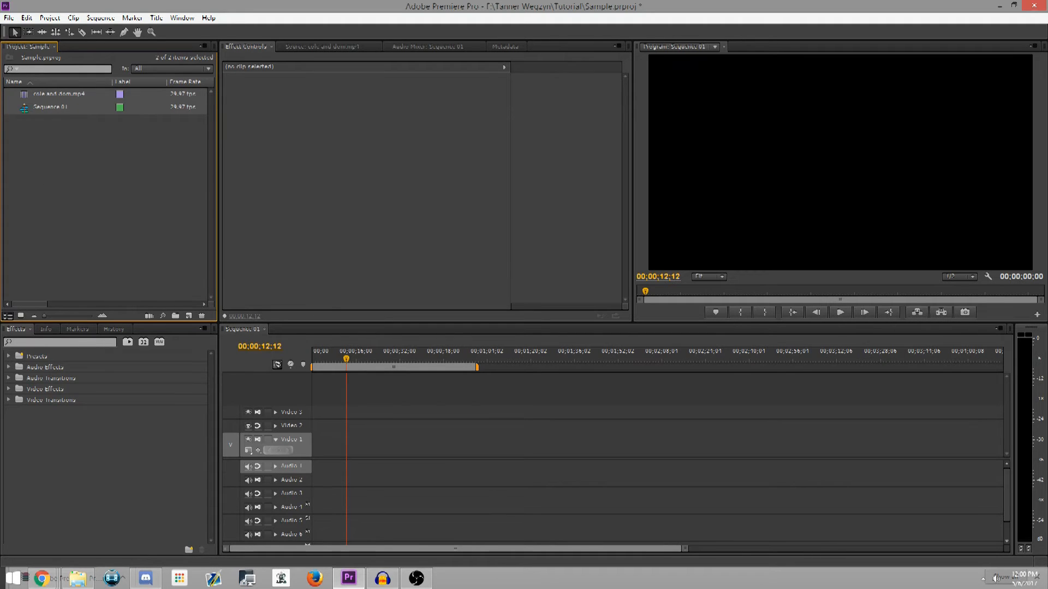
click(149, 171)
Place cole and dom.mp4 at the start of Video 1 in Sequence 01, keeping the existing sequence settings
drag(59, 94, 332, 413)
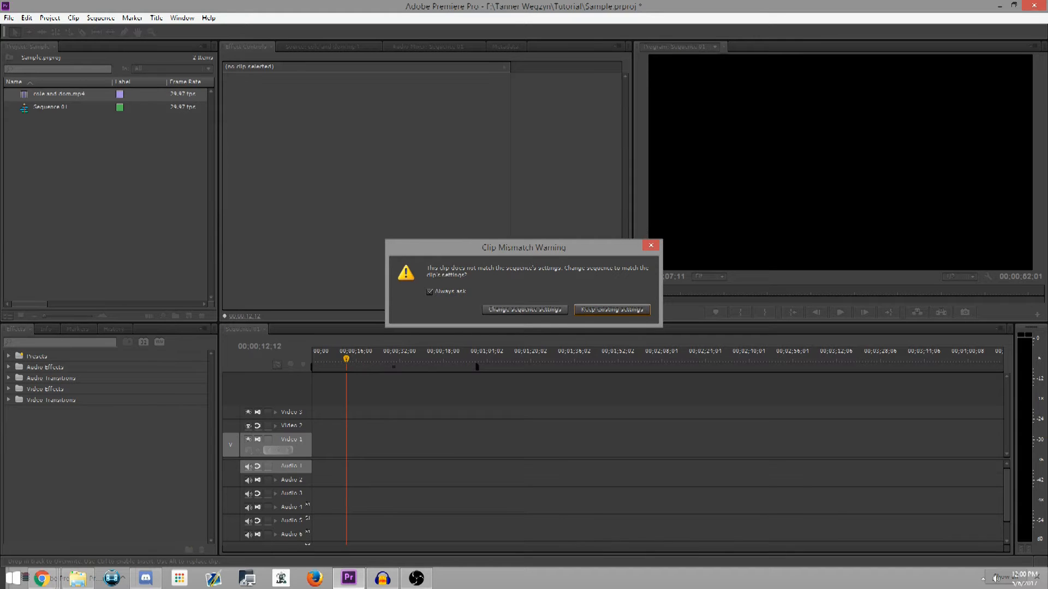
click(612, 310)
drag(386, 413, 365, 440)
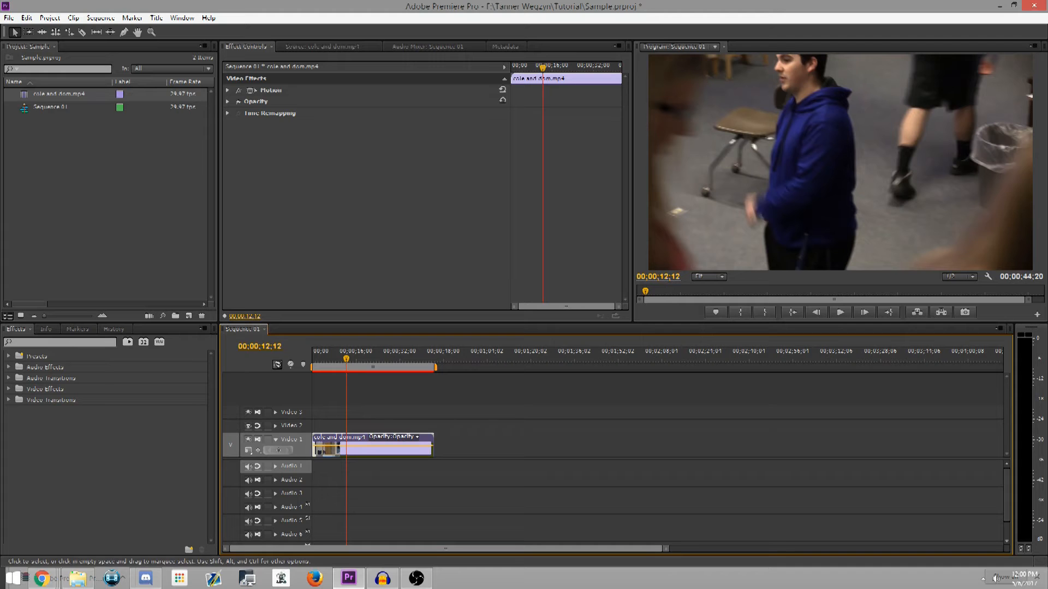
mouse_move(1006, 494)
mouse_down()
mouse_move(1007, 510)
mouse_move(1007, 494)
mouse_up()
click(710, 488)
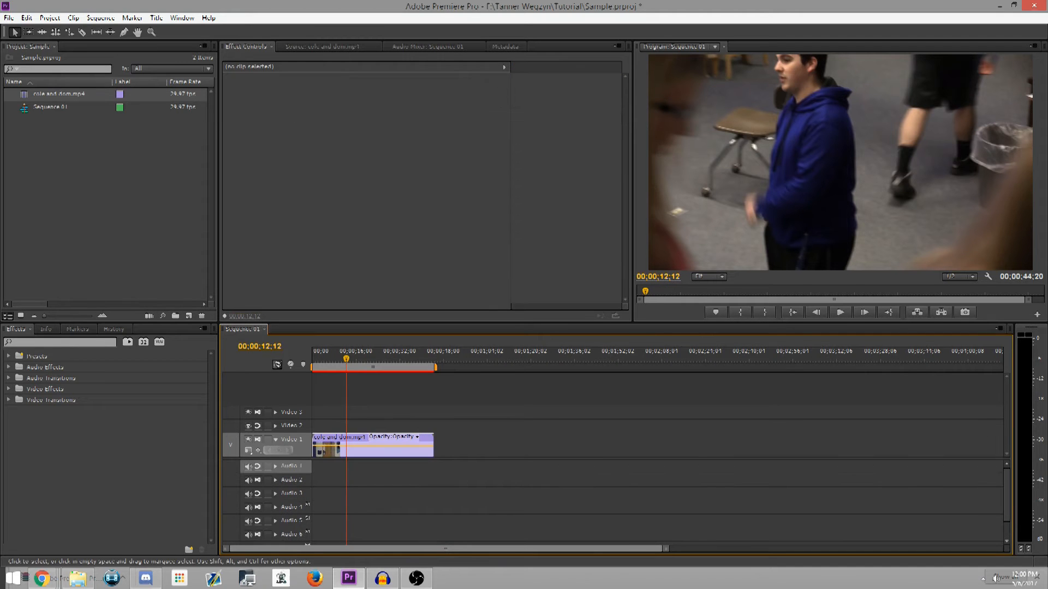
Split the clip on Video 1 at 00:00:08:24 with the Razor tool
drag(346, 359, 373, 358)
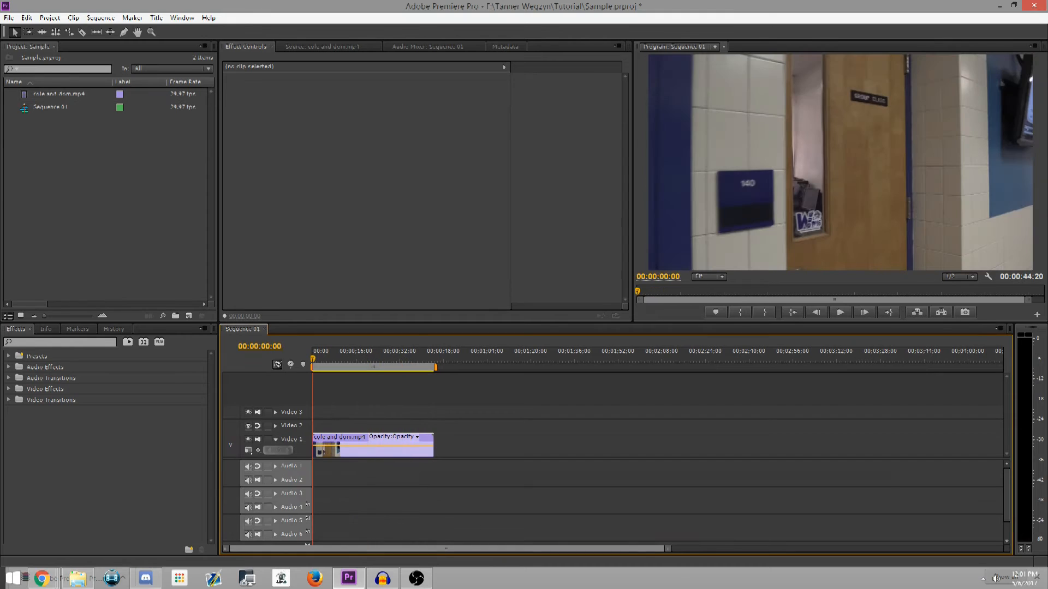
click(83, 32)
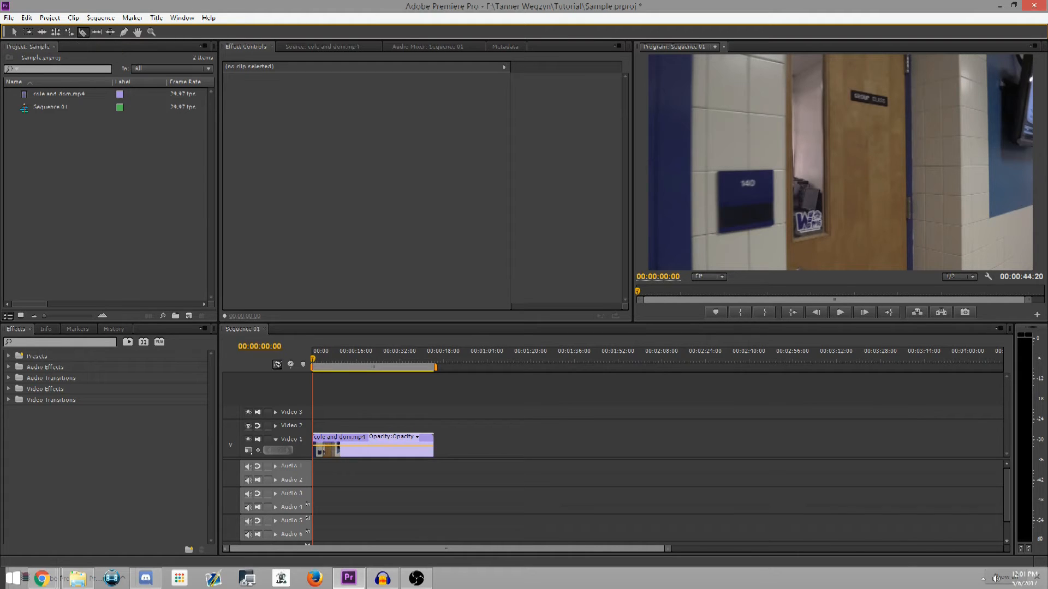
click(14, 32)
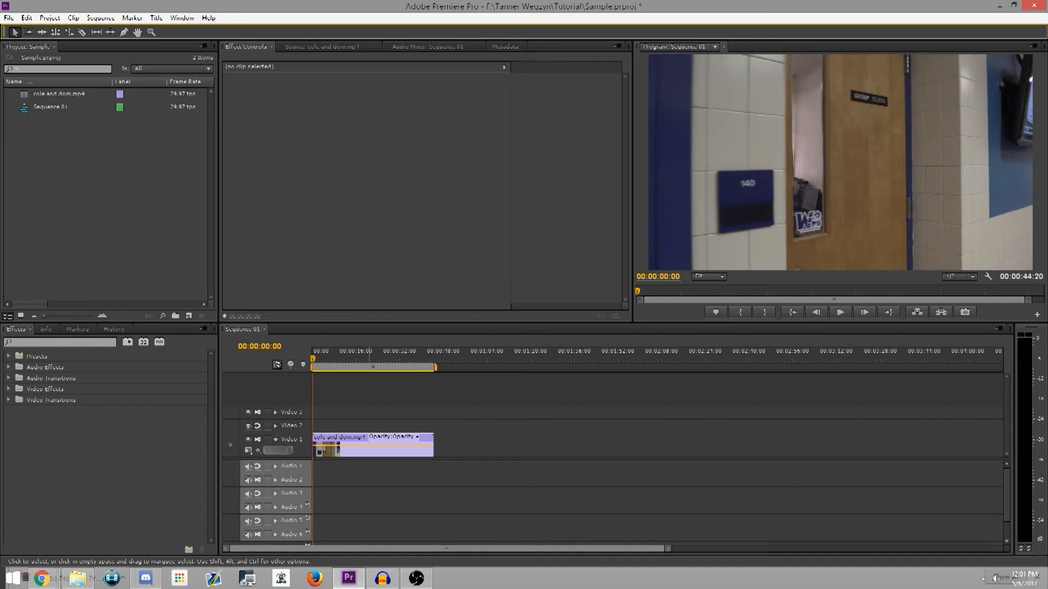
click(382, 445)
click(83, 32)
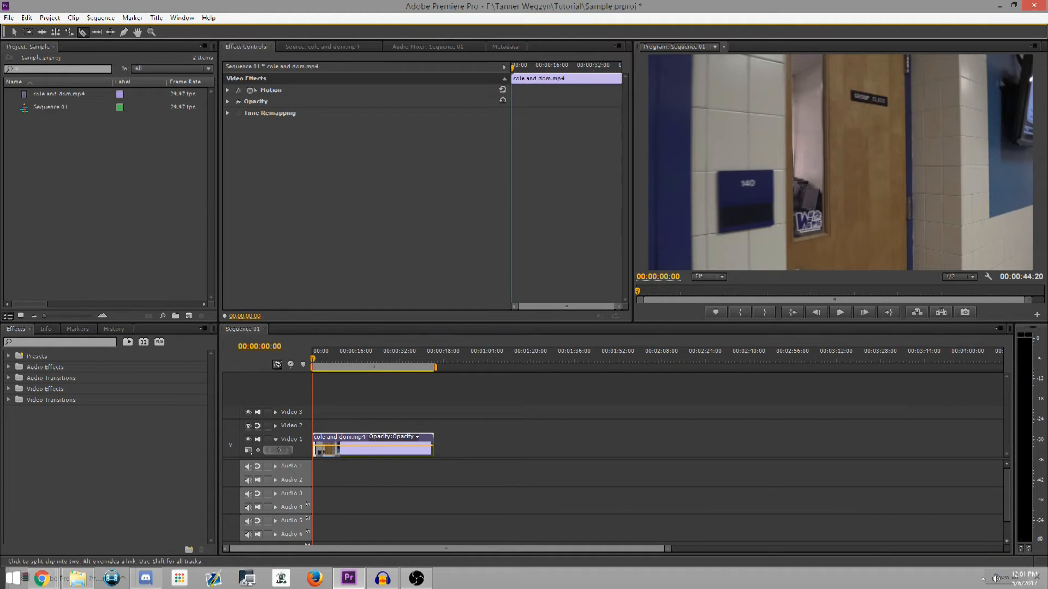
click(336, 360)
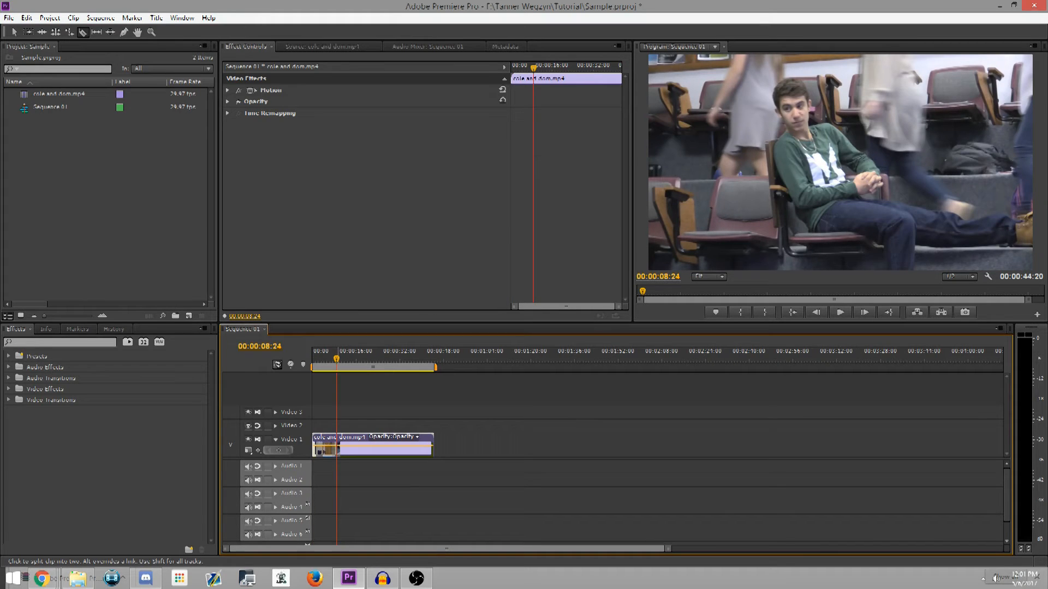
click(337, 445)
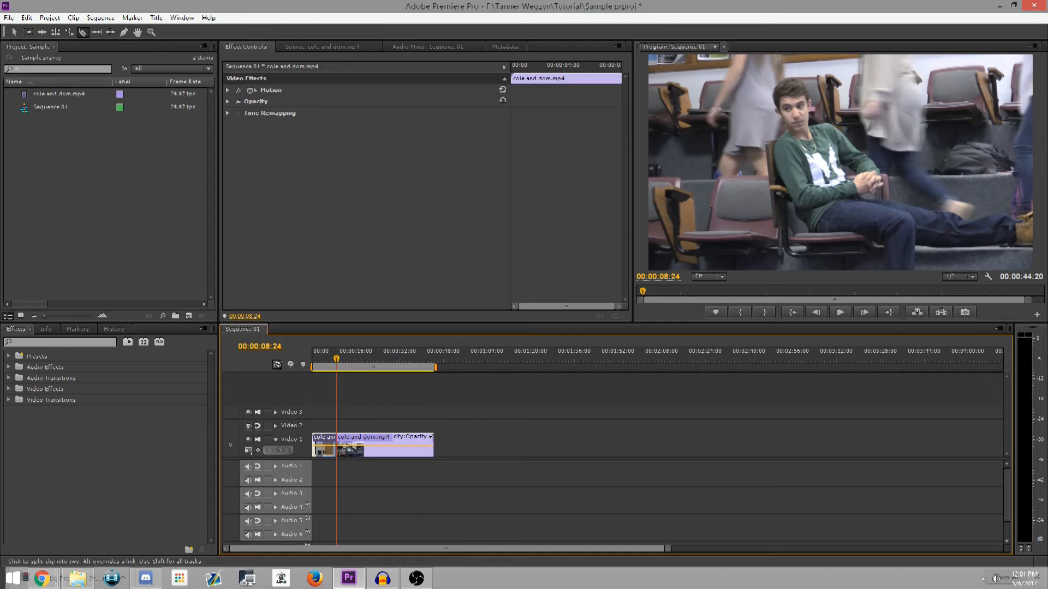
Split the clip again at 00:00:13:00 and switch back to the Selection tool
drag(336, 359, 348, 358)
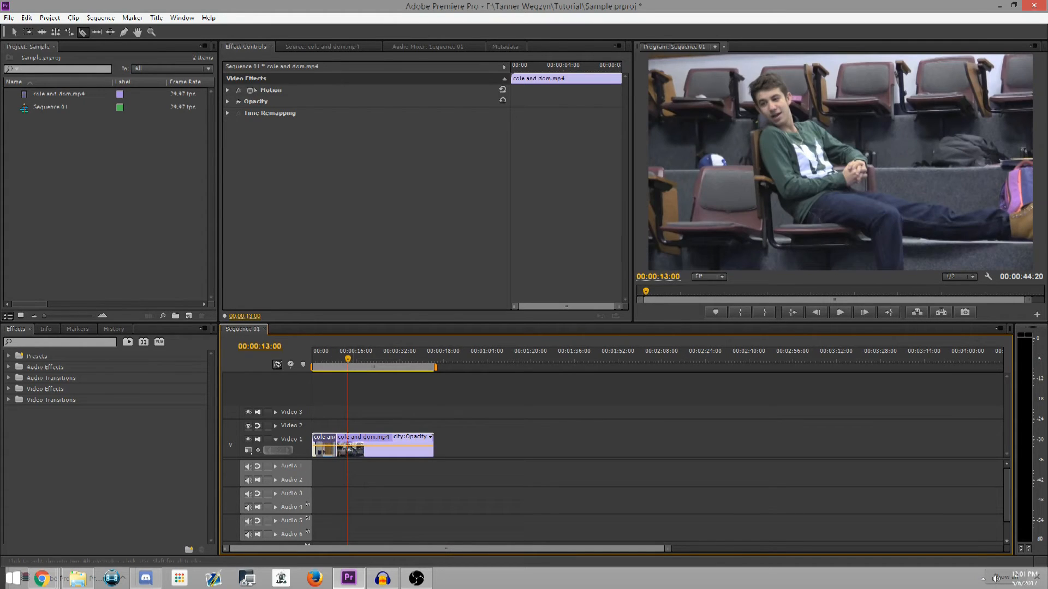
click(348, 445)
click(14, 31)
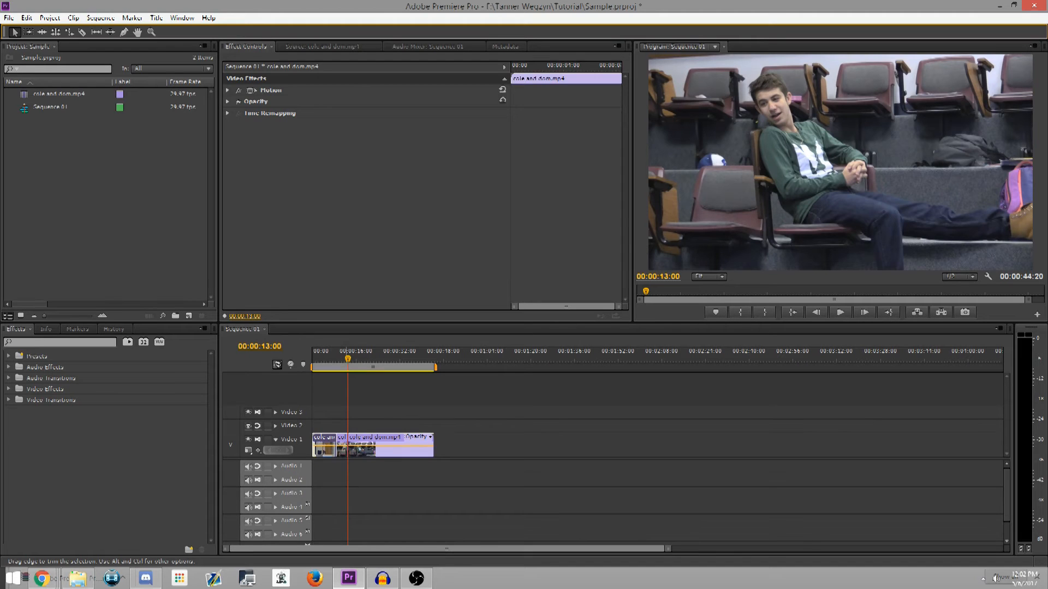
Delete the short middle segment between the two cuts and move the last segment against the first to close the gap
click(346, 446)
click(338, 446)
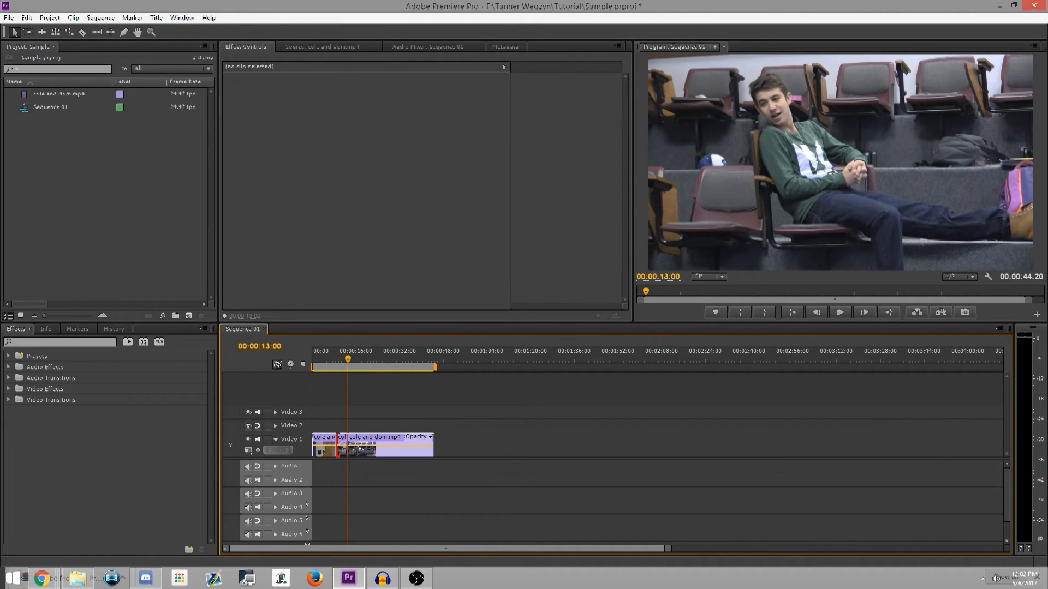
drag(667, 548, 380, 549)
click(483, 449)
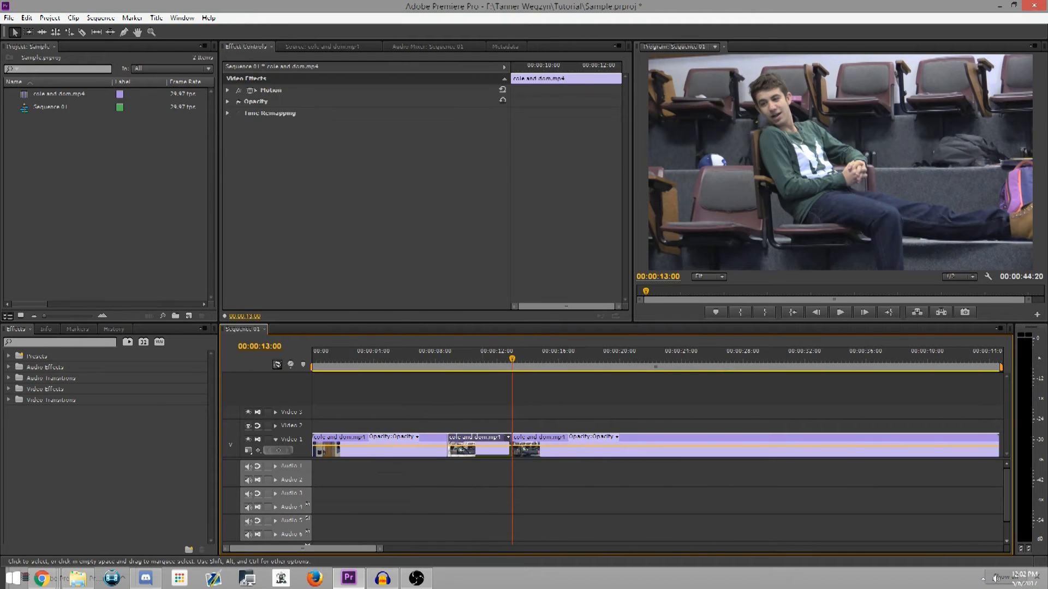
key(Delete)
drag(598, 449, 533, 450)
Play the sequence across the join between the two remaining segments, stopping at 00:00:11:12
drag(512, 359, 404, 359)
click(840, 312)
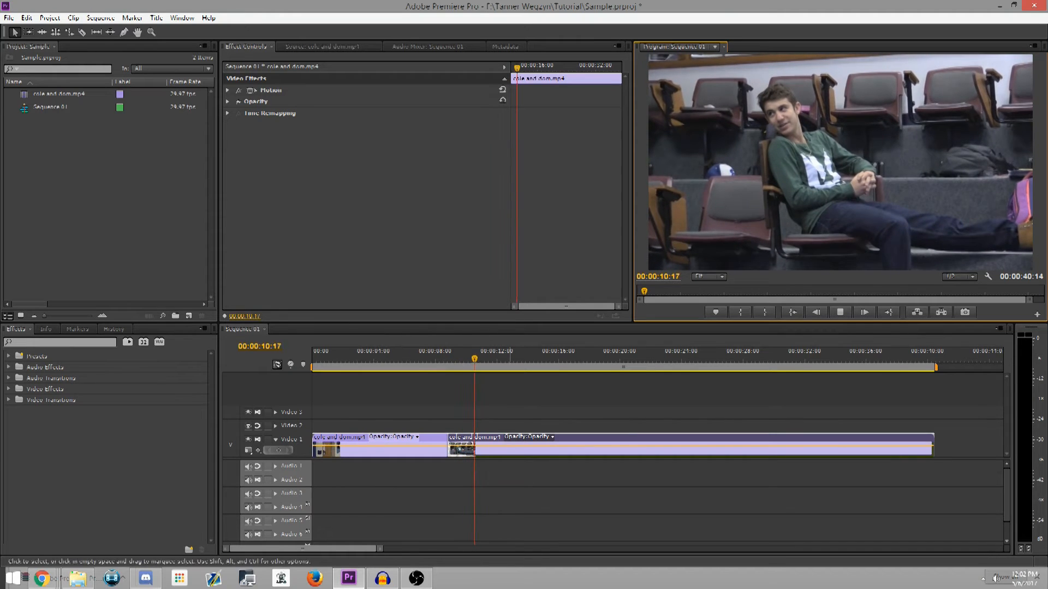
key(space)
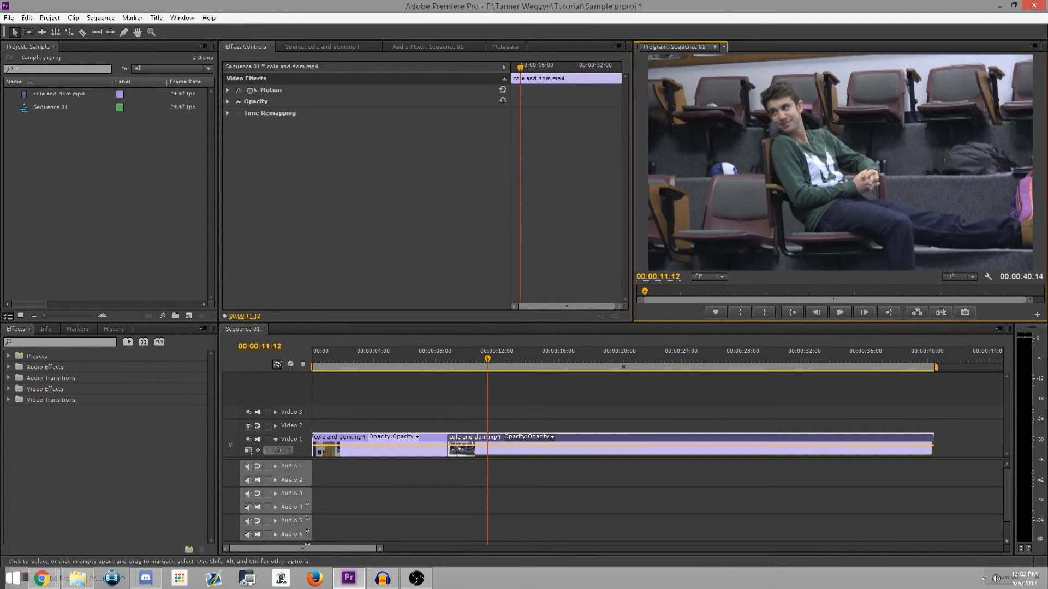
Scale the second clip on Video 1 up to 118 in its Motion settings
drag(380, 549, 539, 549)
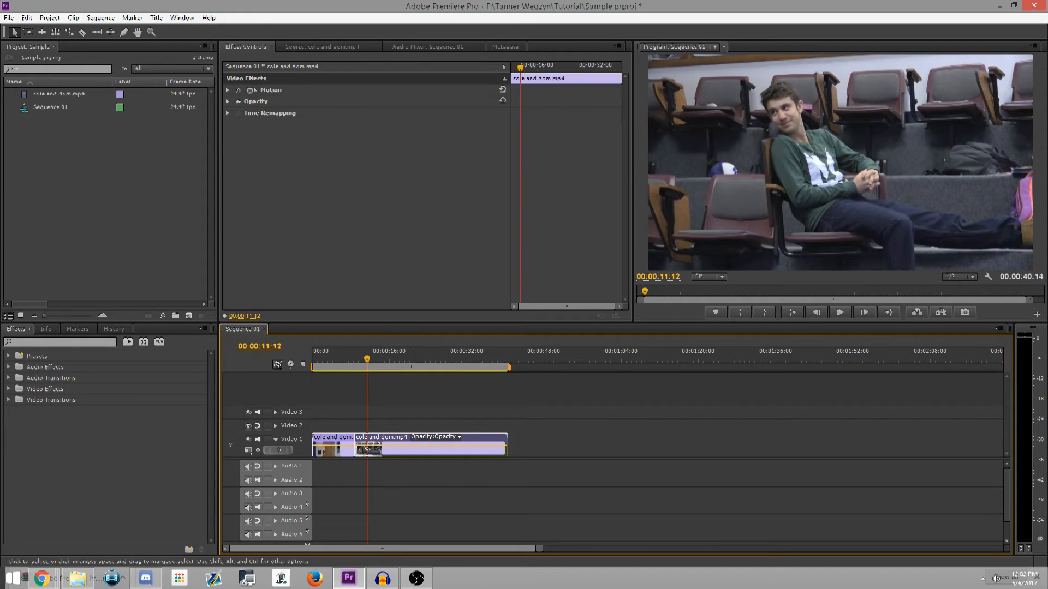
click(227, 90)
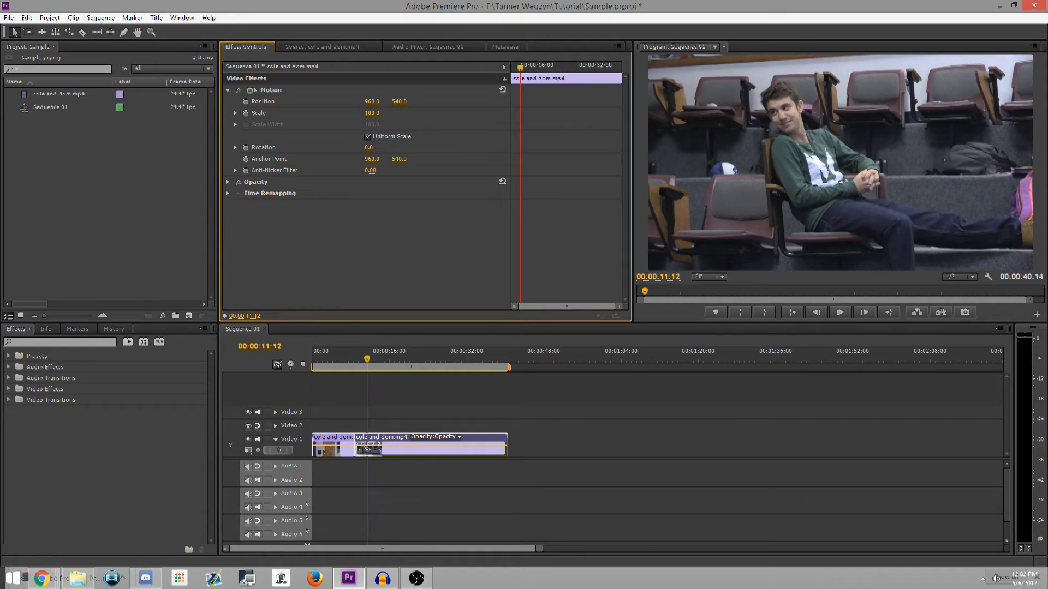
click(371, 113)
text(105)
key(Return)
mouse_move(372, 113)
mouse_down()
mouse_move(393, 113)
mouse_move(360, 114)
mouse_move(415, 114)
mouse_move(311, 114)
mouse_move(361, 114)
mouse_up()
click(371, 114)
key(Return)
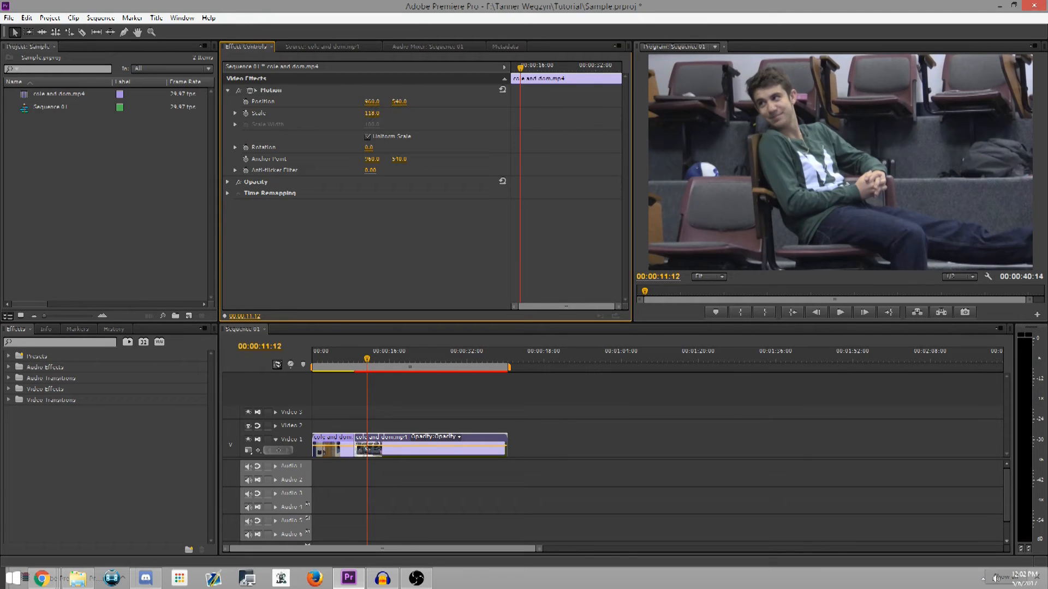
Set the second clip's Motion position to 1024, 497 to reframe the enlarged picture
click(372, 102)
key(Return)
mouse_move(372, 102)
mouse_down()
mouse_move(409, 102)
mouse_move(2, 102)
mouse_move(447, 102)
mouse_move(256, 102)
mouse_move(393, 102)
mouse_move(376, 102)
mouse_up()
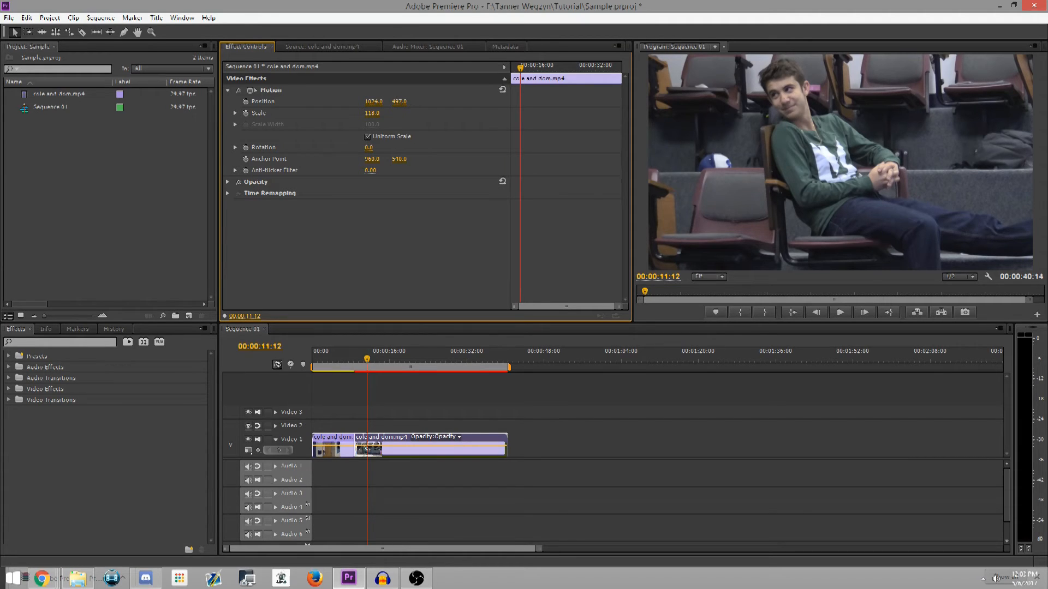
Apply the RGB Curves effect from the Color Correction video effects to the second clip
click(9, 389)
scroll(106, 447, down, 4)
click(15, 389)
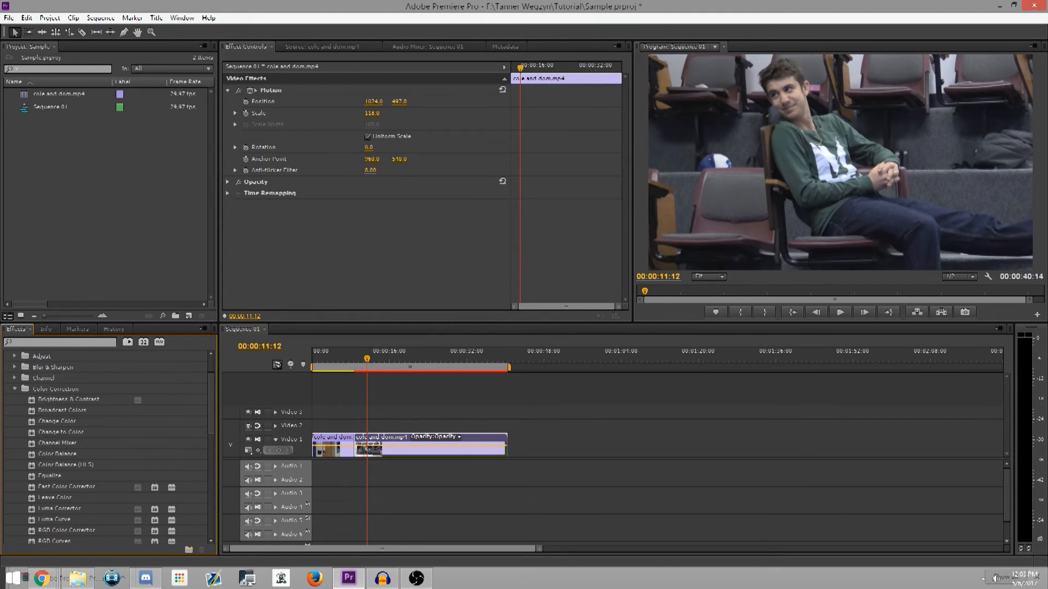
scroll(107, 448, down, 6)
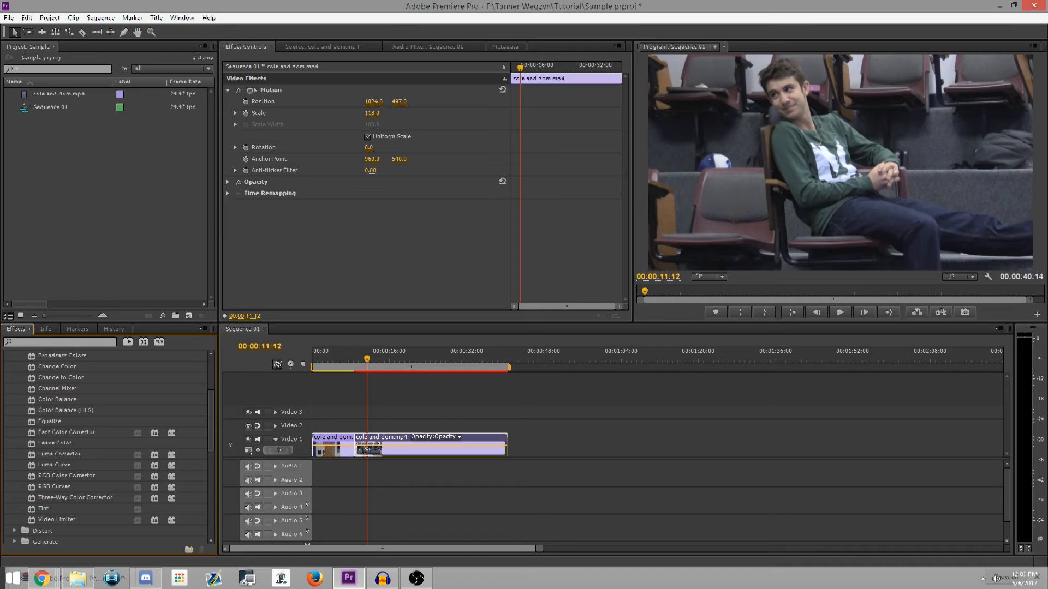
drag(55, 486, 383, 447)
Apply the Brightness & Contrast effect to the second clip and bring its settings into view
scroll(109, 447, up, 4)
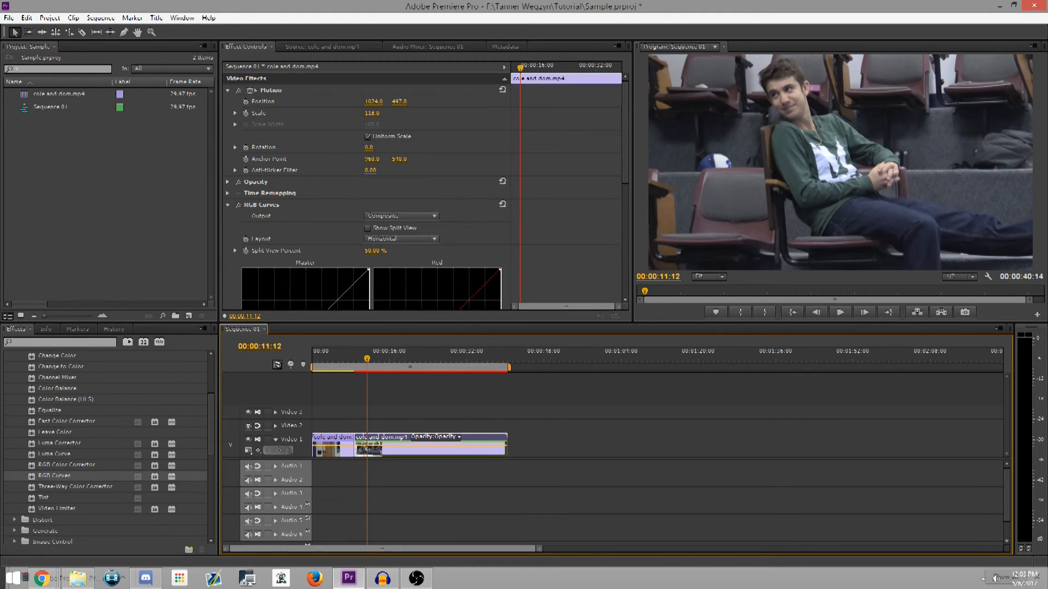
drag(69, 389, 408, 448)
scroll(109, 436, down, 4)
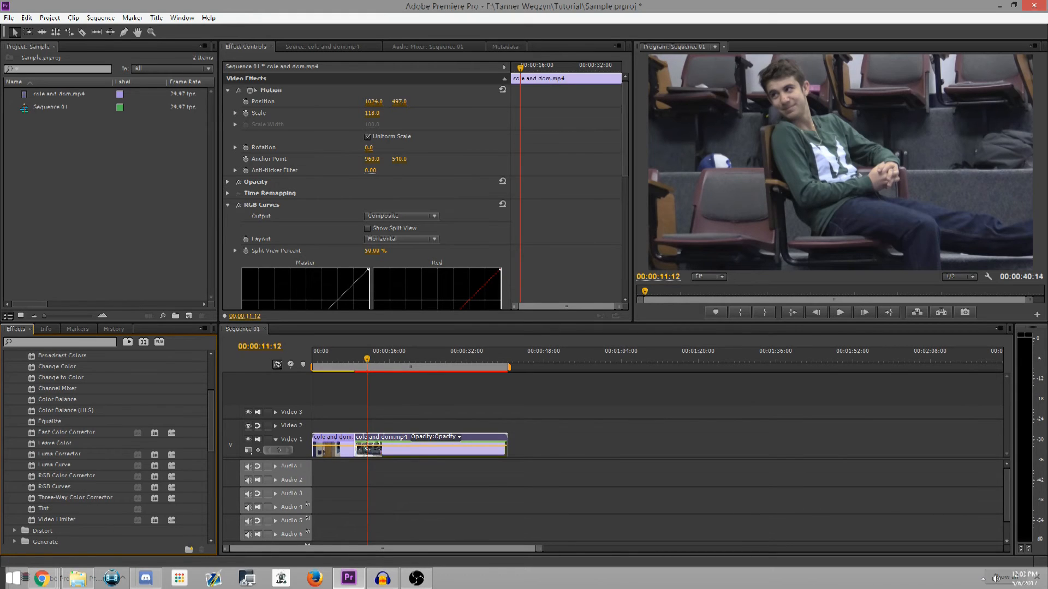
scroll(371, 191, down, 5)
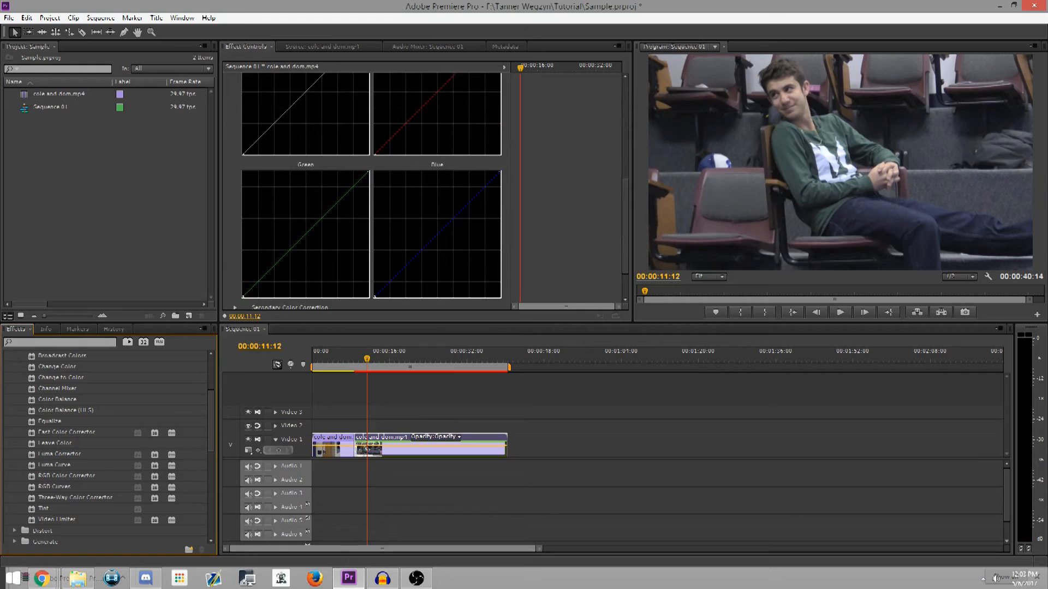
scroll(371, 191, down, 2)
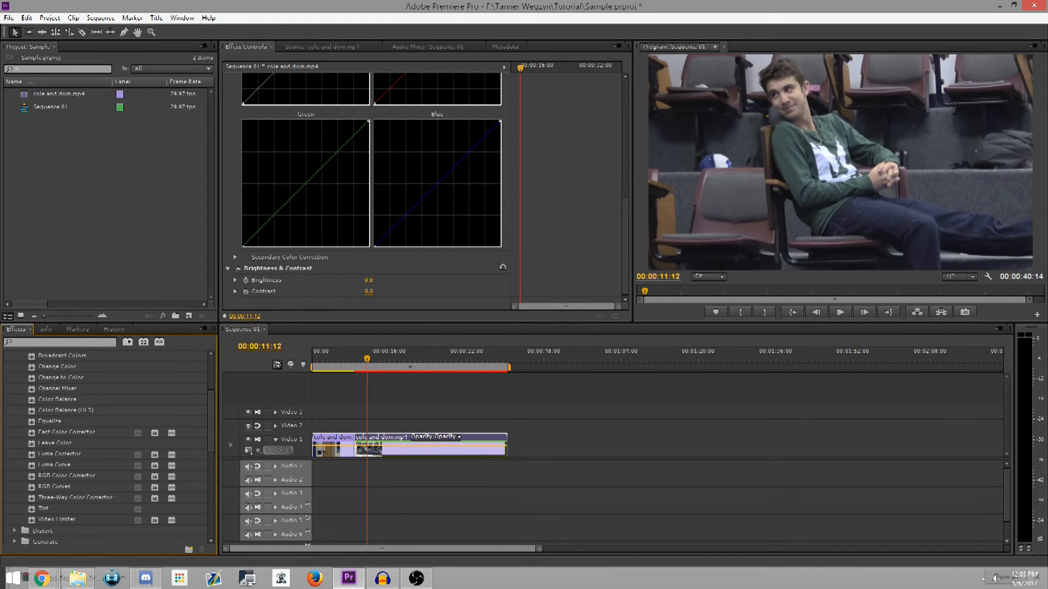
Try a much higher brightness in the Brightness & Contrast effect, then lower it to about 3
click(369, 280)
key(Return)
click(369, 281)
key(Return)
click(369, 280)
key(Return)
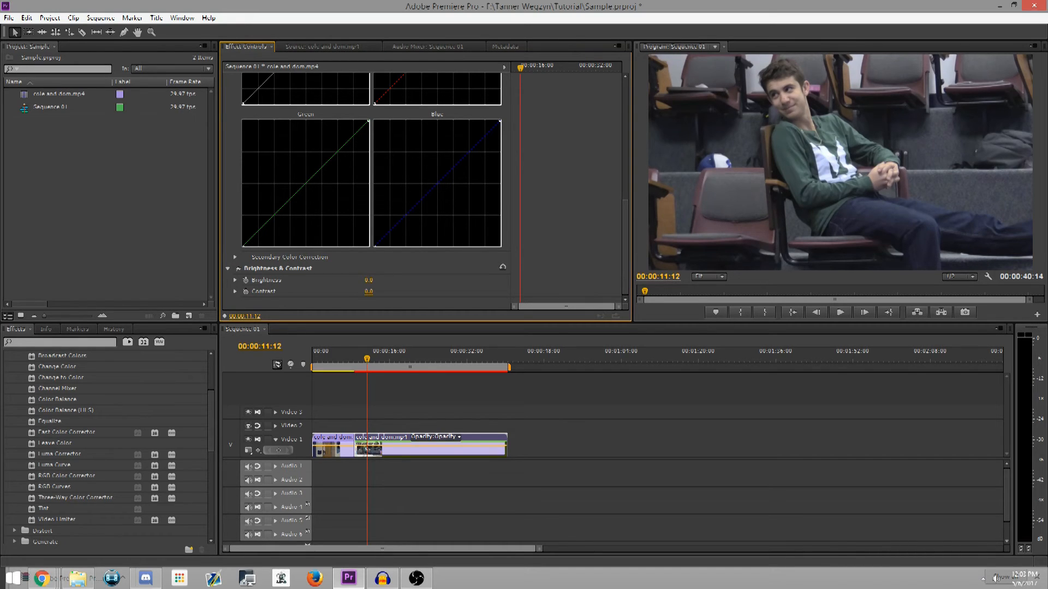
click(369, 281)
key(Return)
click(368, 280)
key(Return)
mouse_move(369, 281)
mouse_down()
mouse_move(423, 281)
mouse_move(340, 281)
mouse_move(383, 280)
mouse_up()
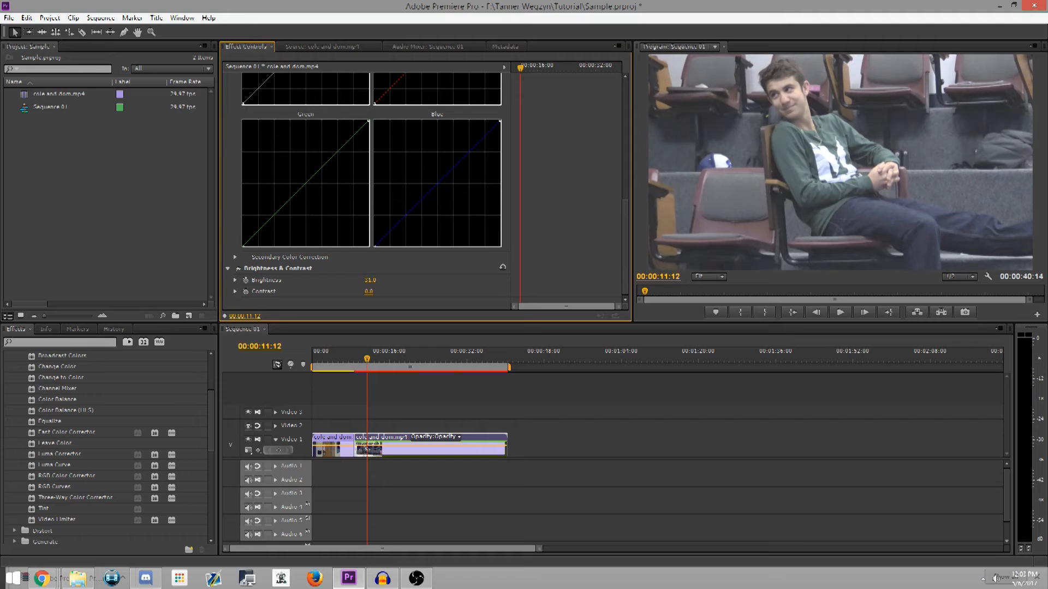
drag(385, 281, 368, 280)
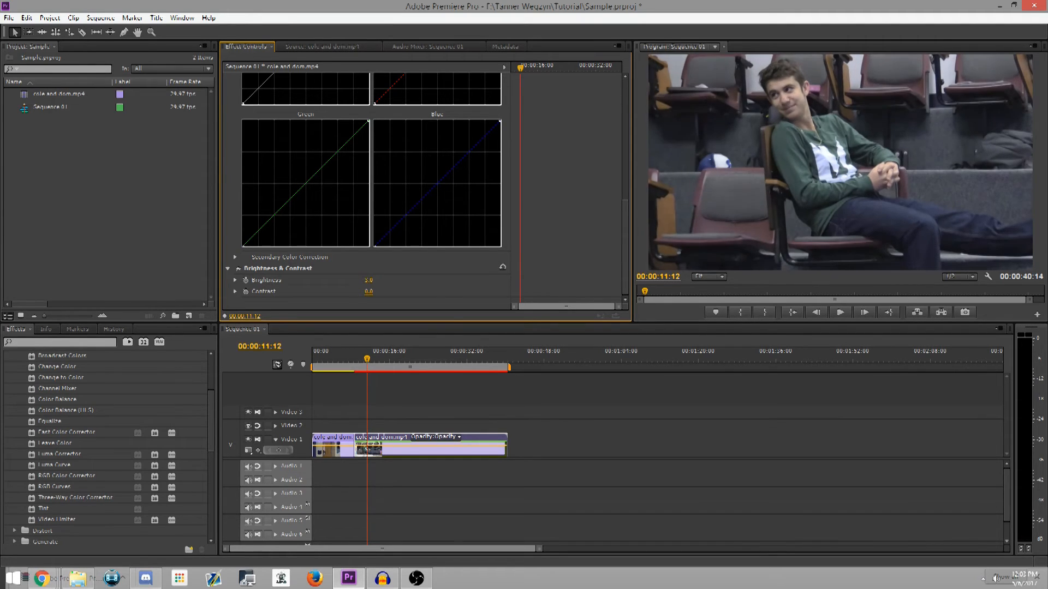
Try a very high contrast in the Brightness & Contrast effect, then return the contrast to 0
drag(369, 291, 411, 292)
click(370, 291)
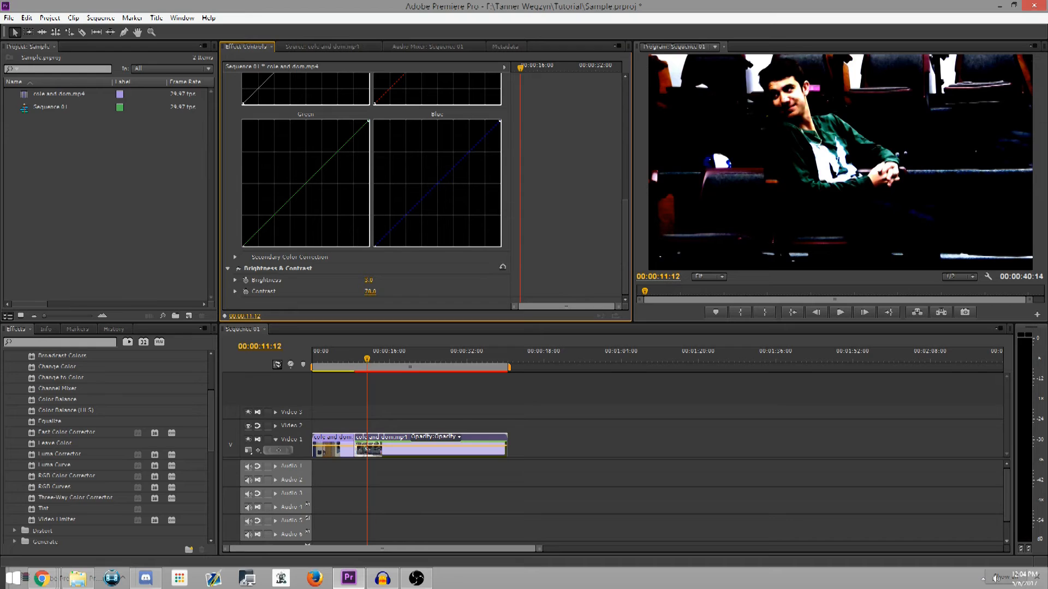
text(70)
key(Return)
text(-5)
key(Return)
drag(369, 291, 372, 292)
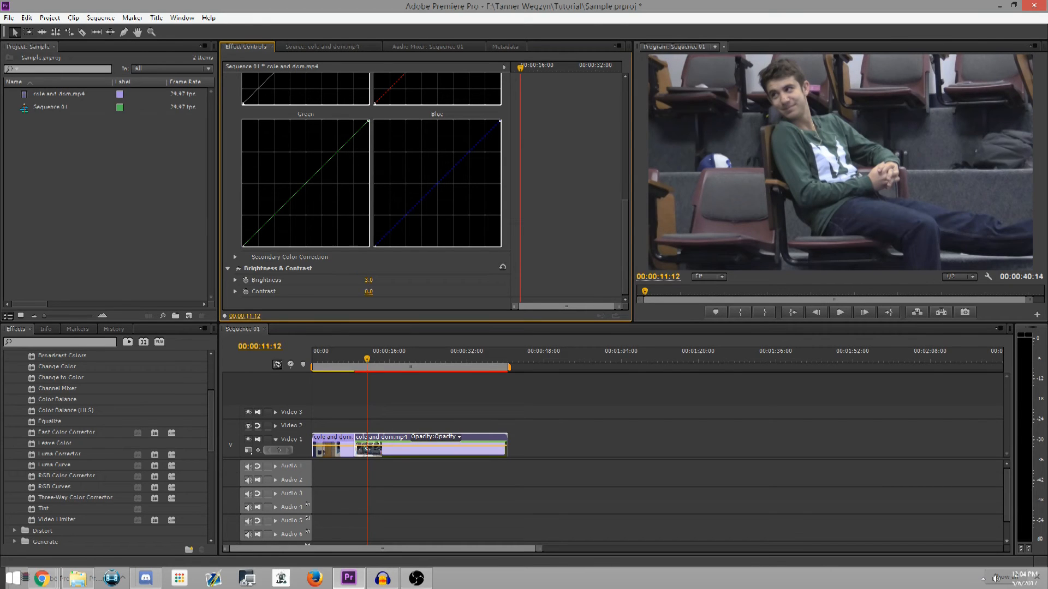
Add a midpoint to the red curve of RGB Curves and nudge it slightly, and add a point near the middle of the green curve
scroll(425, 191, up, 5)
scroll(426, 191, down, 3)
scroll(426, 191, up, 4)
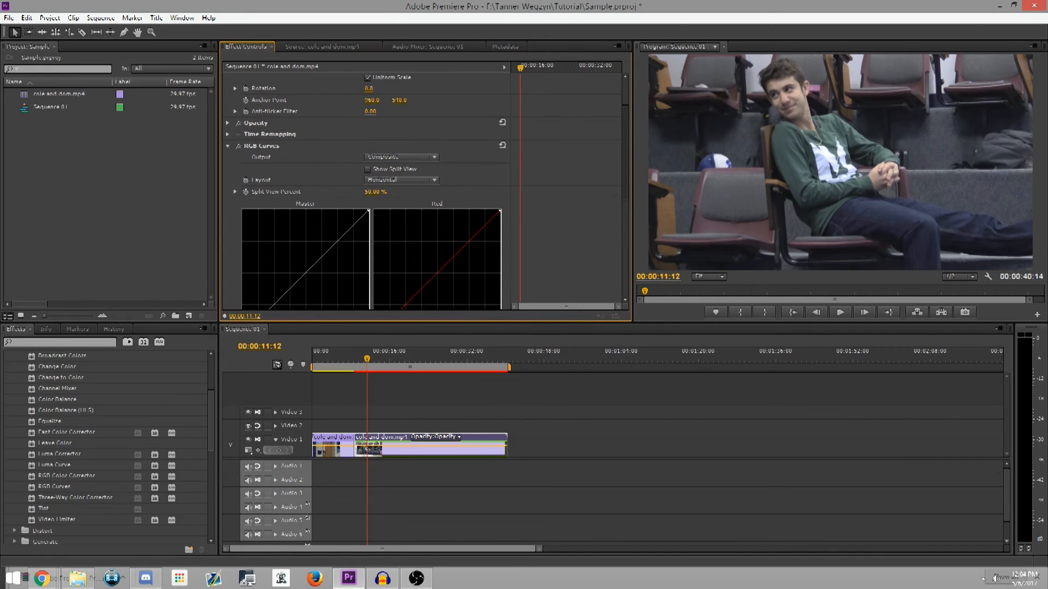
scroll(426, 191, down, 5)
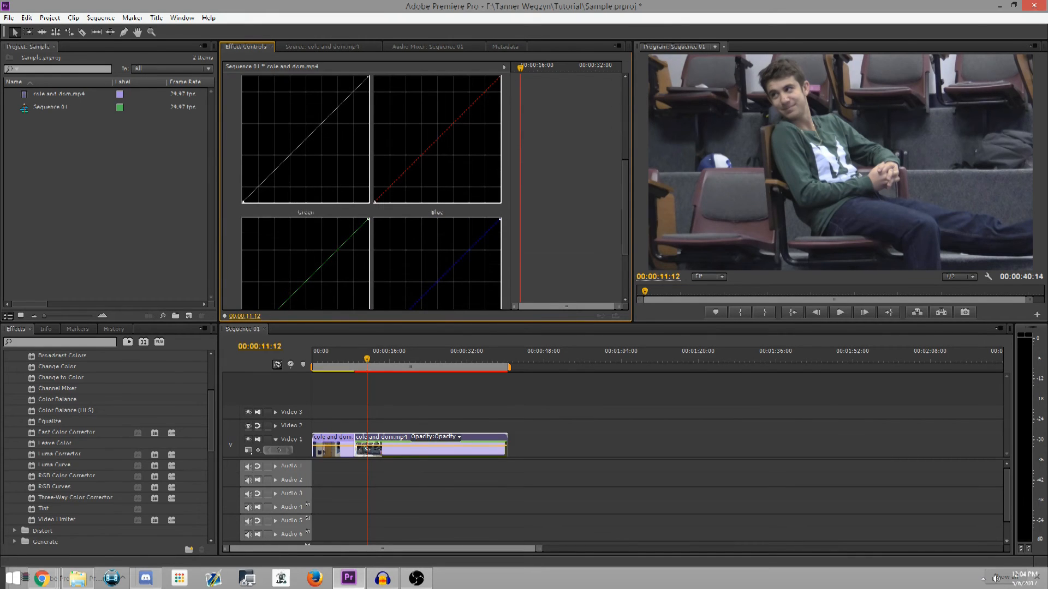
click(432, 141)
drag(432, 140, 433, 135)
drag(433, 135, 433, 137)
mouse_move(434, 137)
mouse_down()
mouse_move(420, 127)
mouse_move(432, 138)
mouse_up()
drag(625, 208, 625, 242)
mouse_move(302, 200)
mouse_down()
mouse_move(293, 183)
mouse_move(309, 193)
mouse_up()
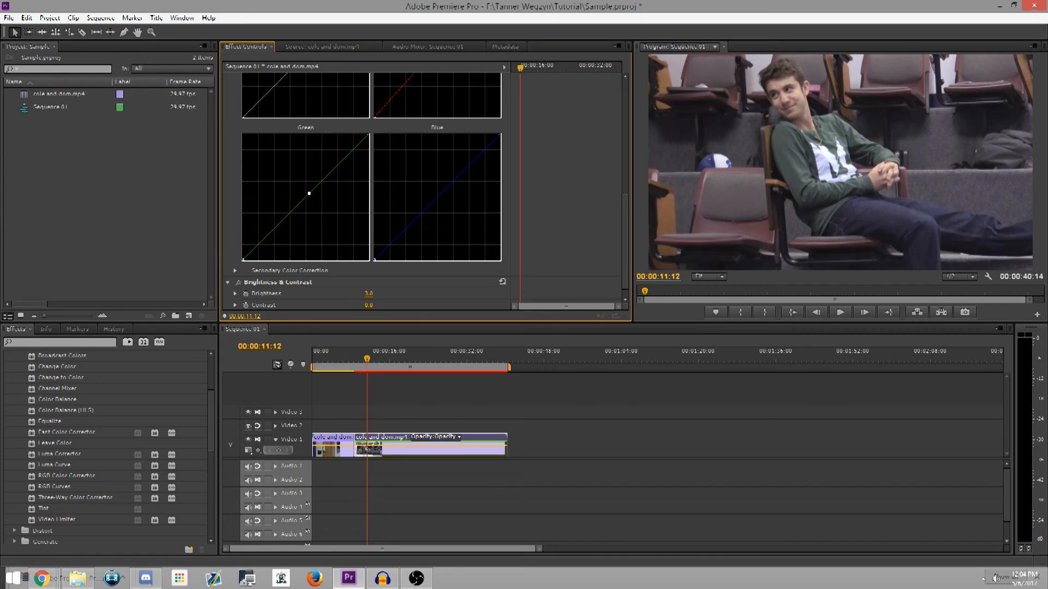
Apply the Additive Dissolve video transition to the start of the first clip
scroll(105, 447, up, 3)
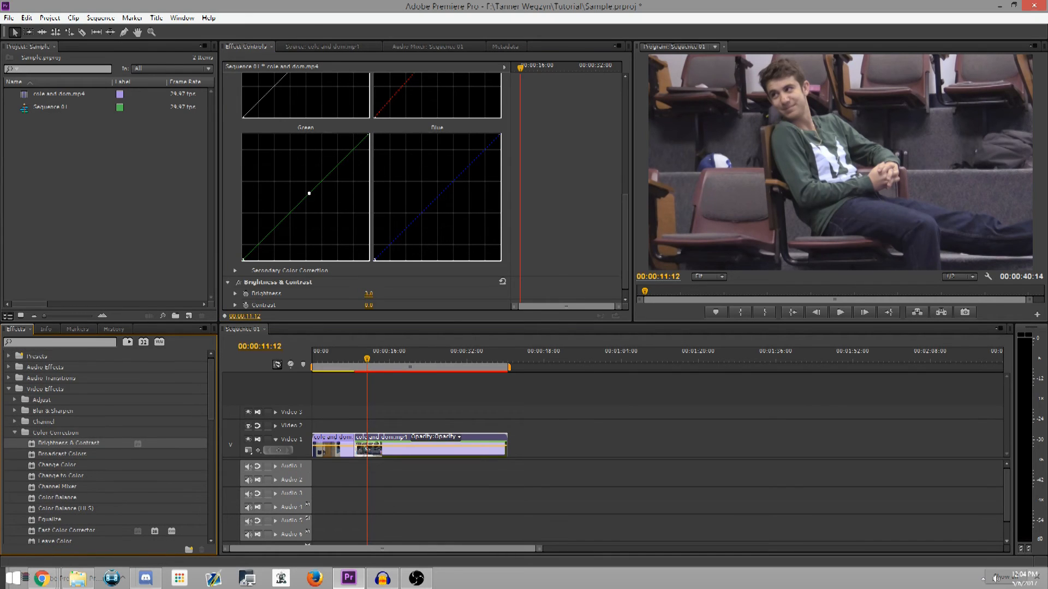
click(15, 433)
click(9, 389)
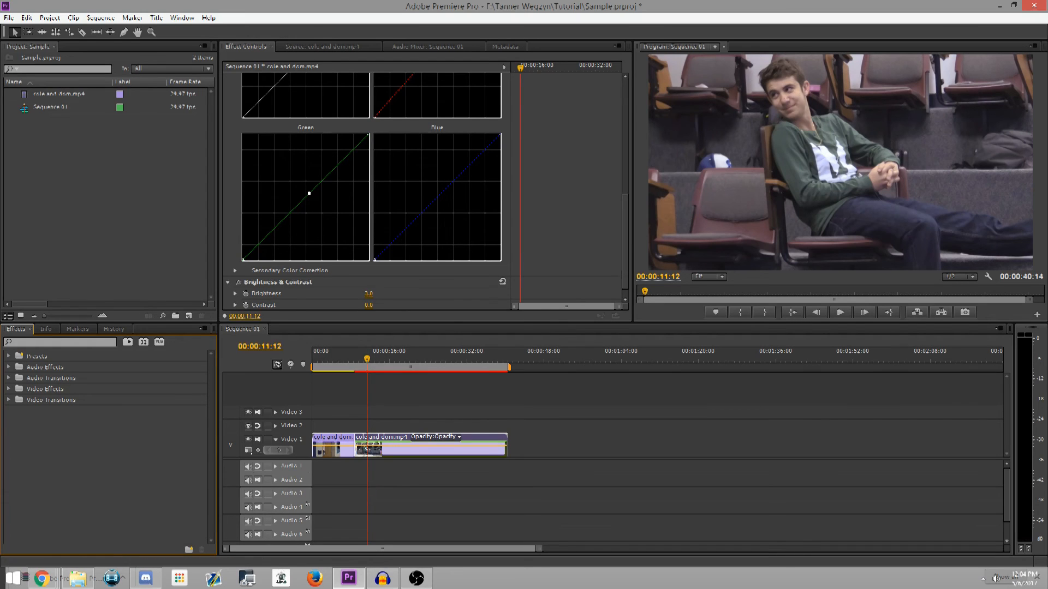
click(9, 400)
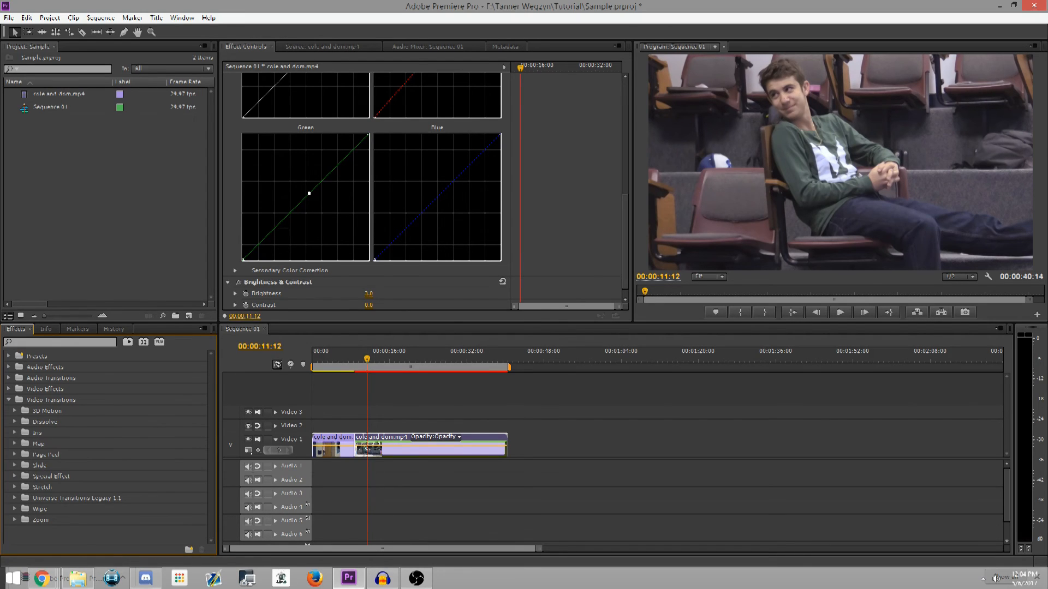
click(15, 422)
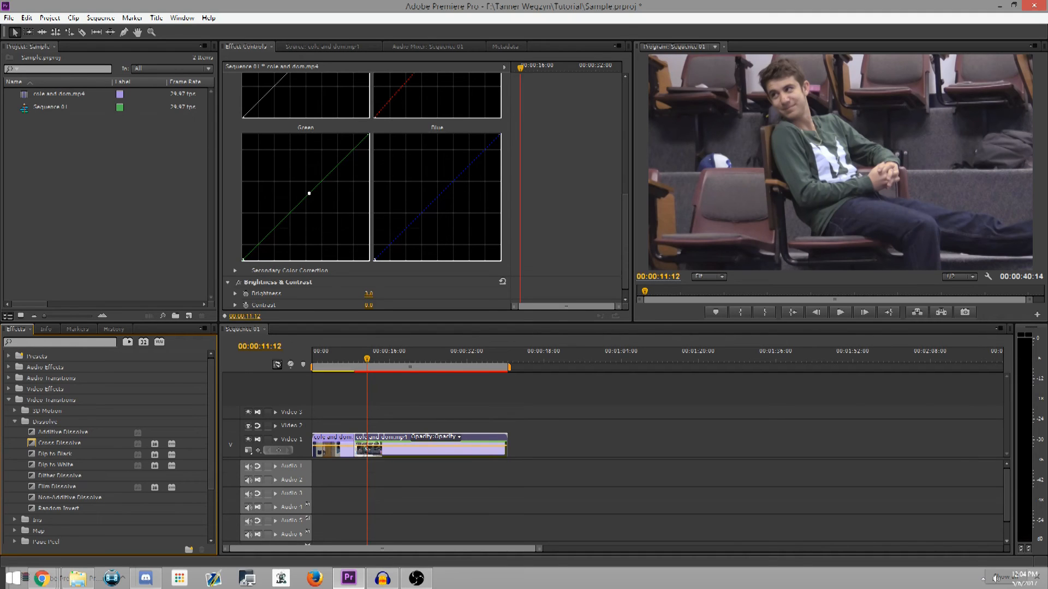
drag(63, 432, 320, 446)
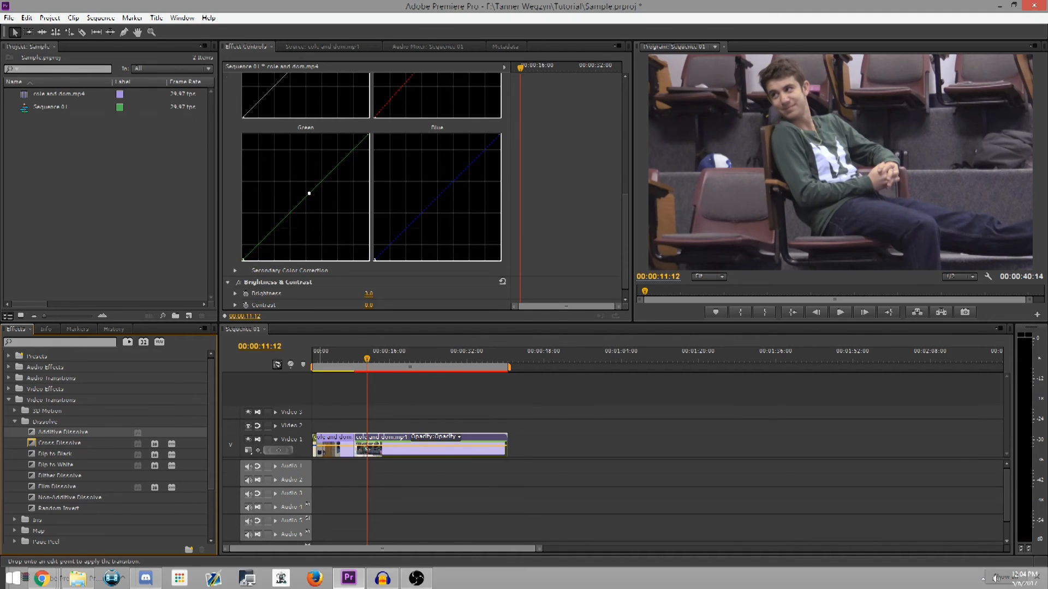
Play the sequence from its beginning through the opening dissolve, stopping shortly after 00:00:02:00
key(Home)
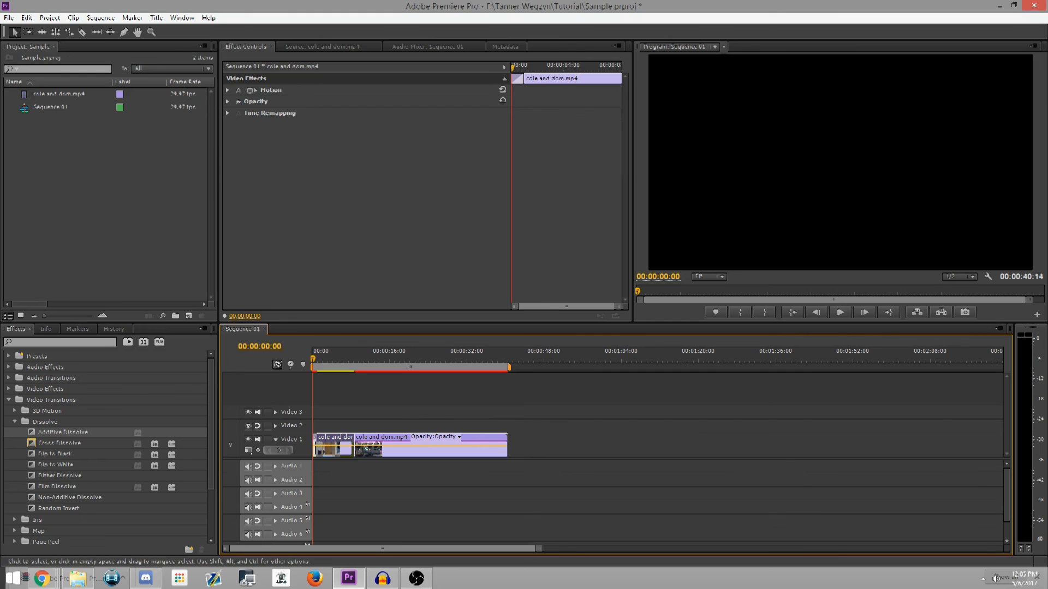
click(840, 312)
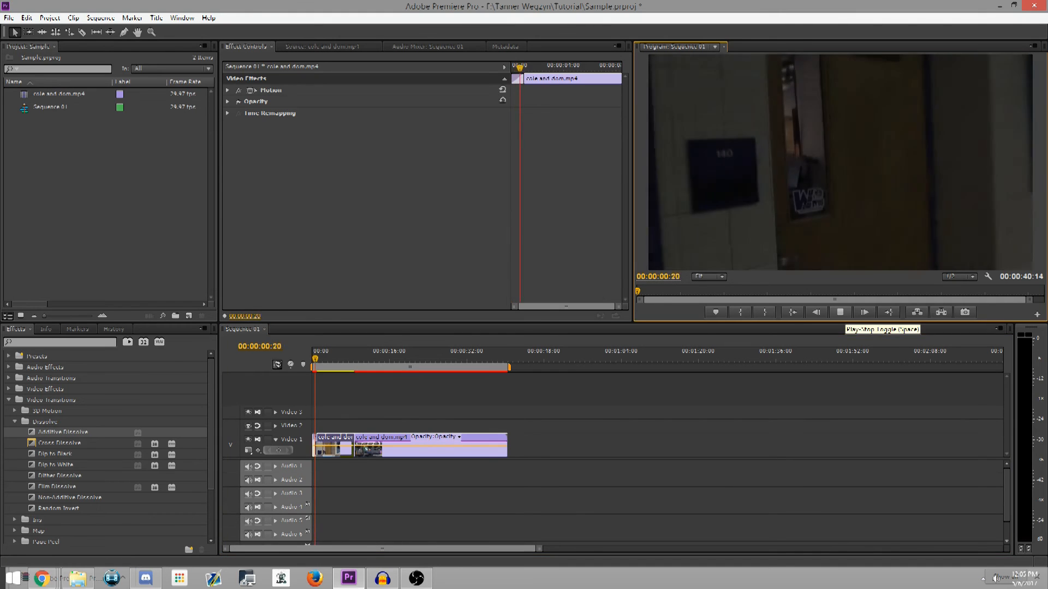
key(space)
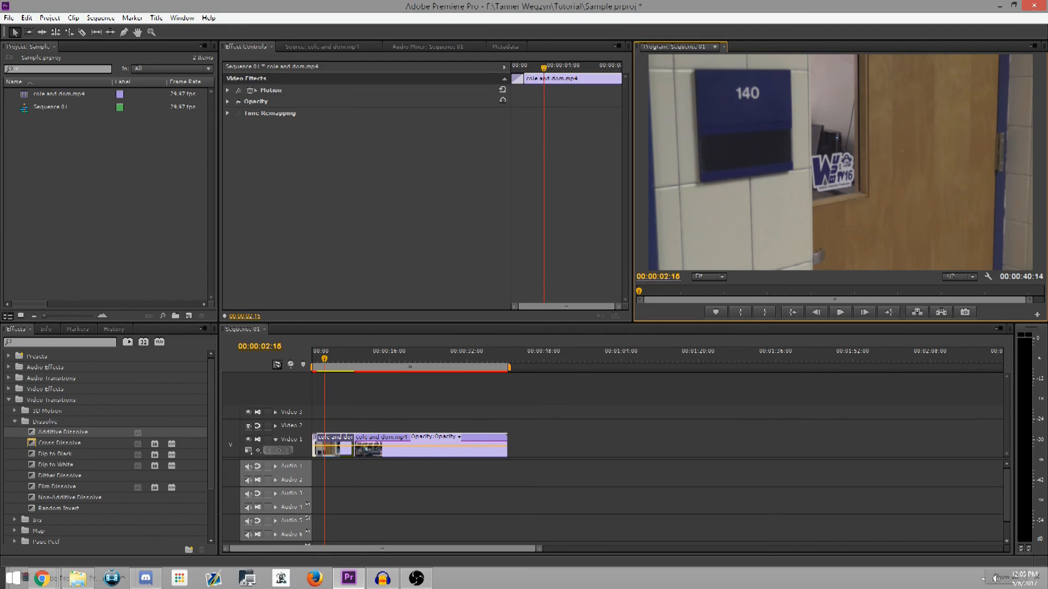
Add a Dip to Black transition at the end of the last clip and play the ending
drag(55, 454, 504, 447)
drag(457, 359, 498, 358)
click(840, 312)
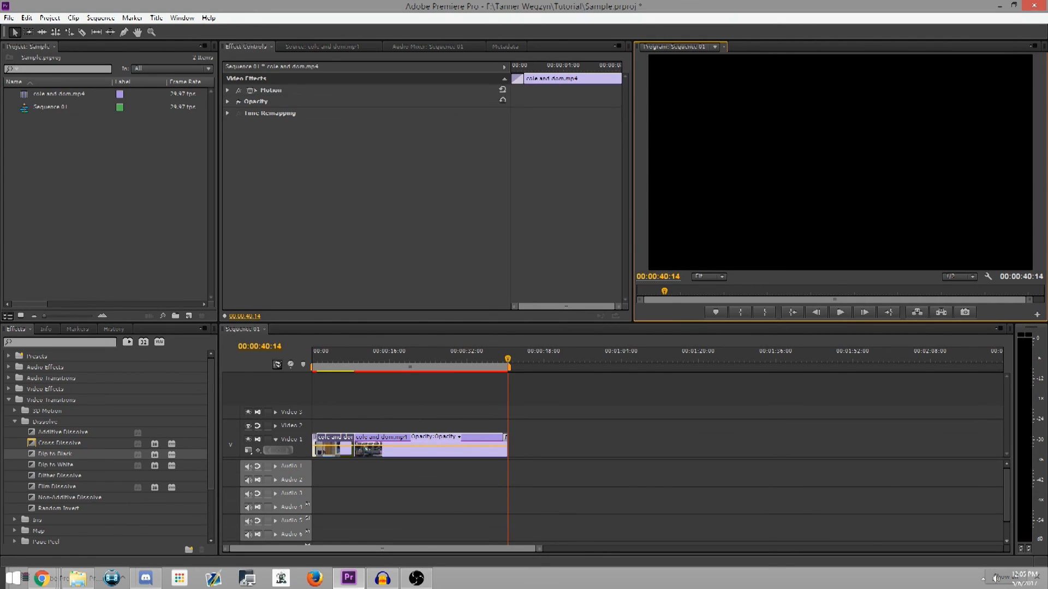
Play from 00:00:07:14 across the cut, then place a Cross Dissolve centred on the join between the two clips
drag(493, 358, 348, 359)
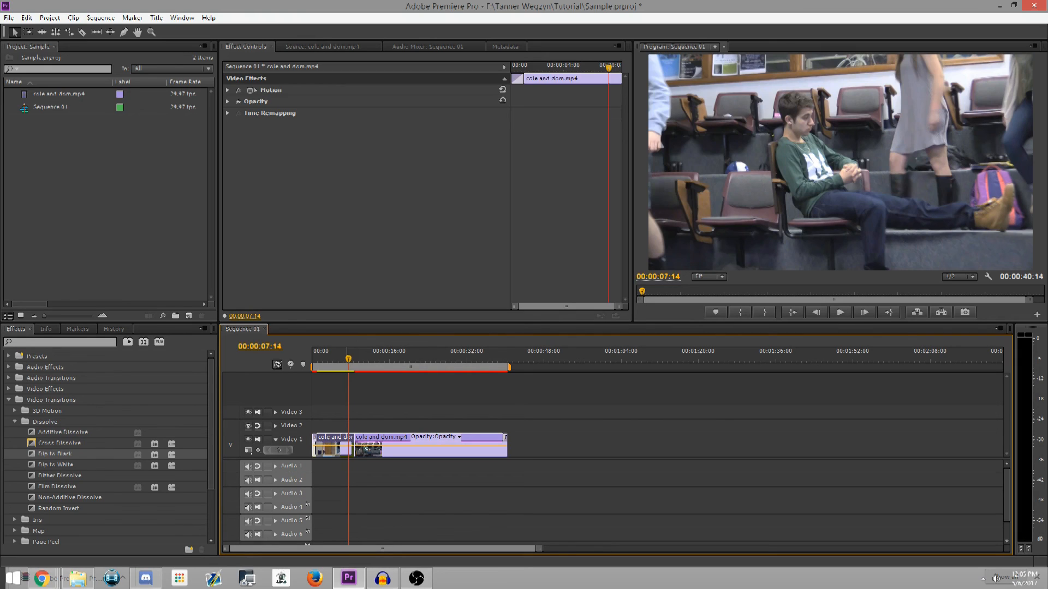
key(space)
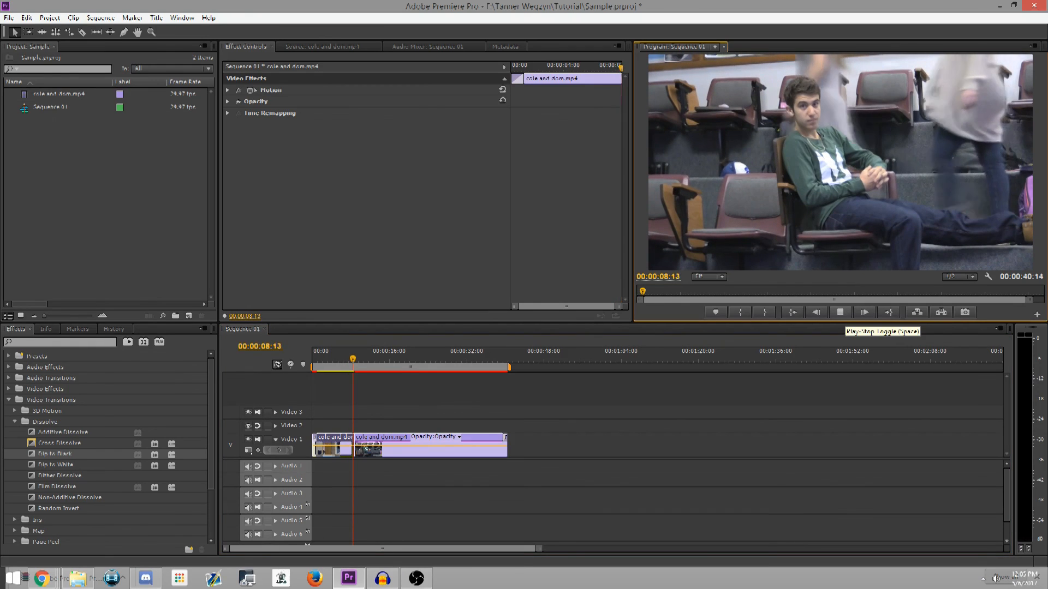
drag(60, 444, 315, 445)
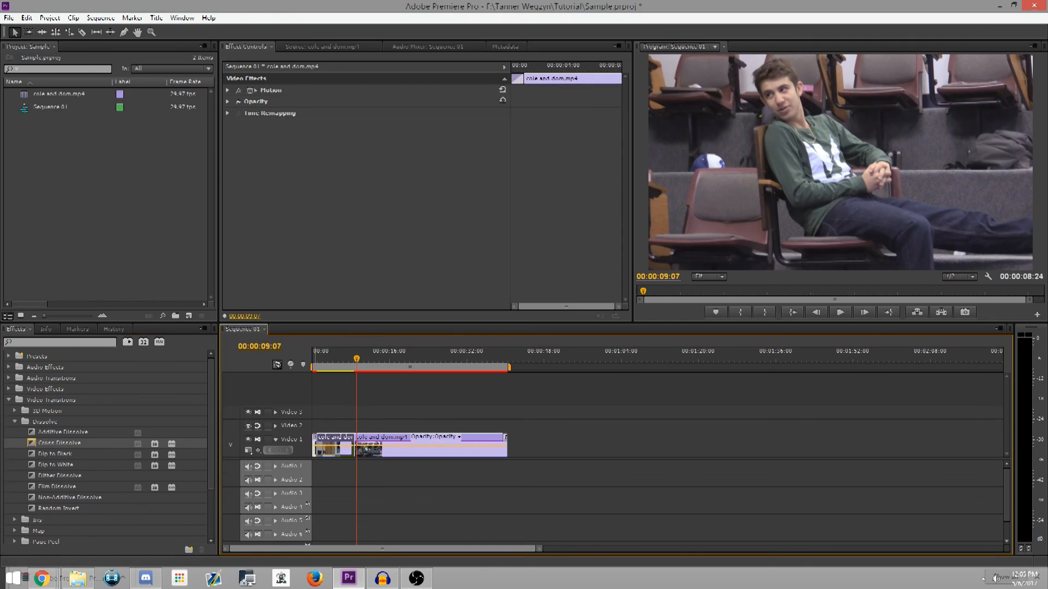
mouse_move(382, 549)
mouse_down()
mouse_move(527, 549)
mouse_move(380, 548)
mouse_up()
drag(540, 549, 272, 549)
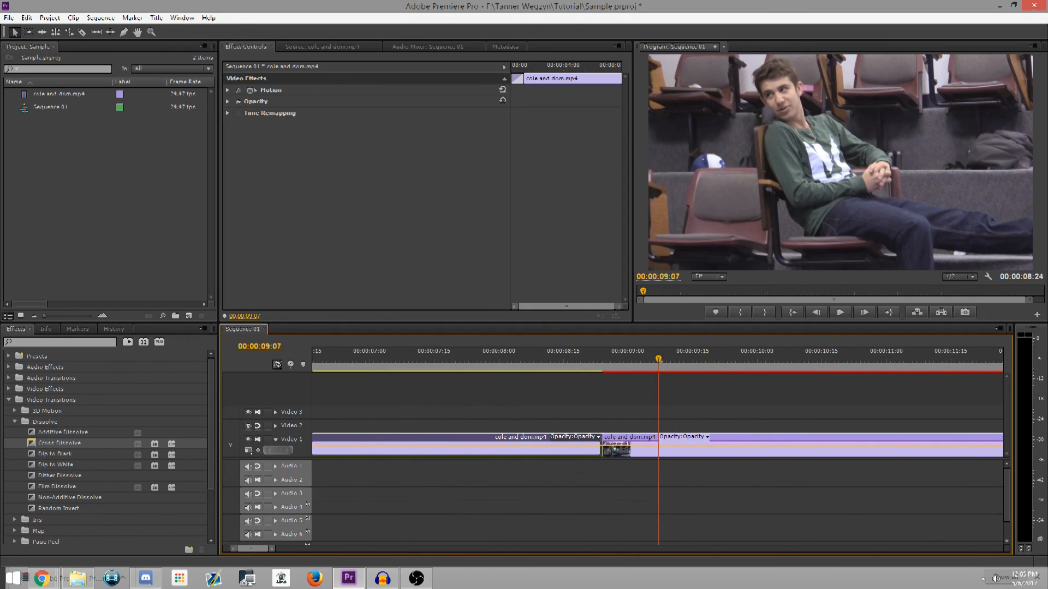
click(60, 443)
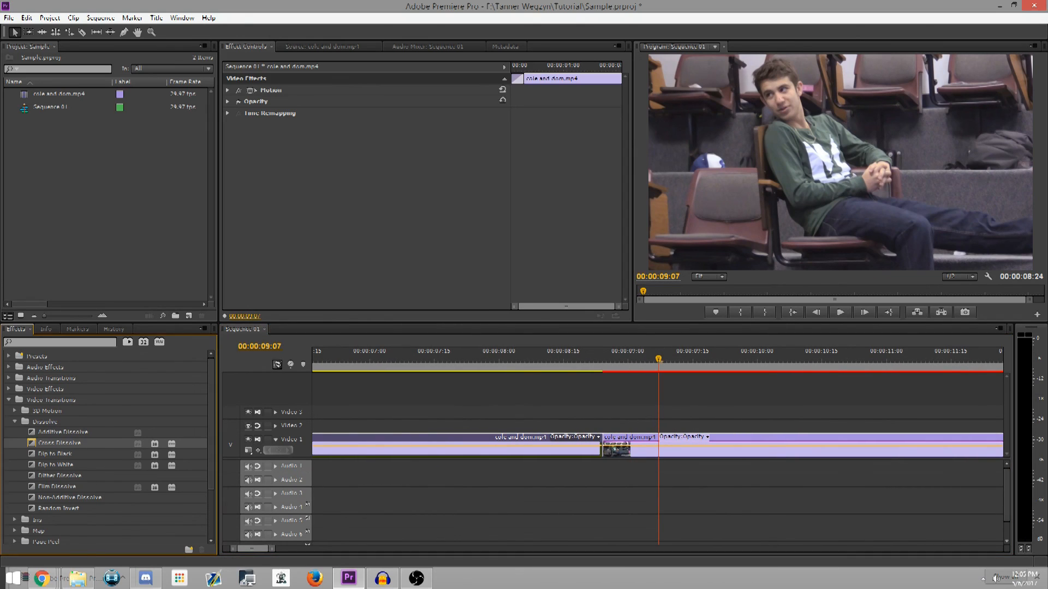
click(614, 447)
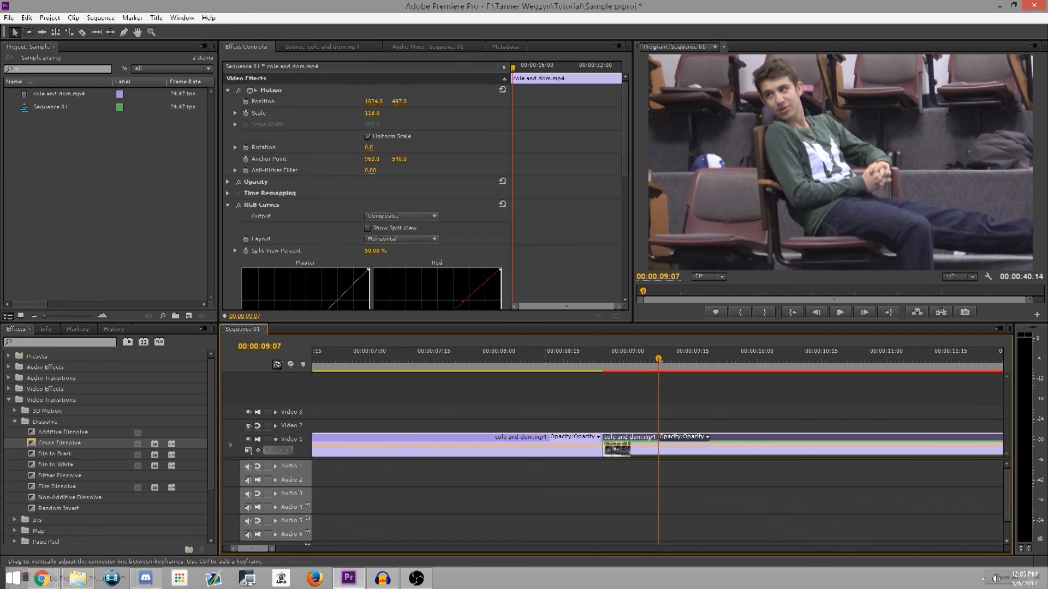
drag(60, 443, 616, 448)
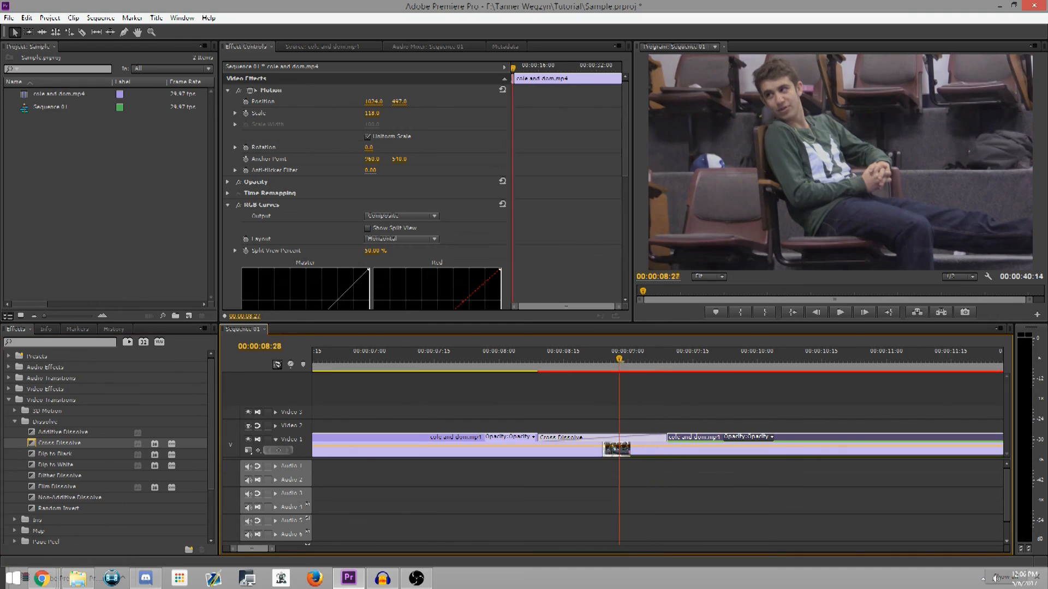
Play the sequence from 00:00:06:28 through the Cross Dissolve, stopping at 00:00:11:06, and show the full sequence on the timeline
drag(619, 359, 361, 359)
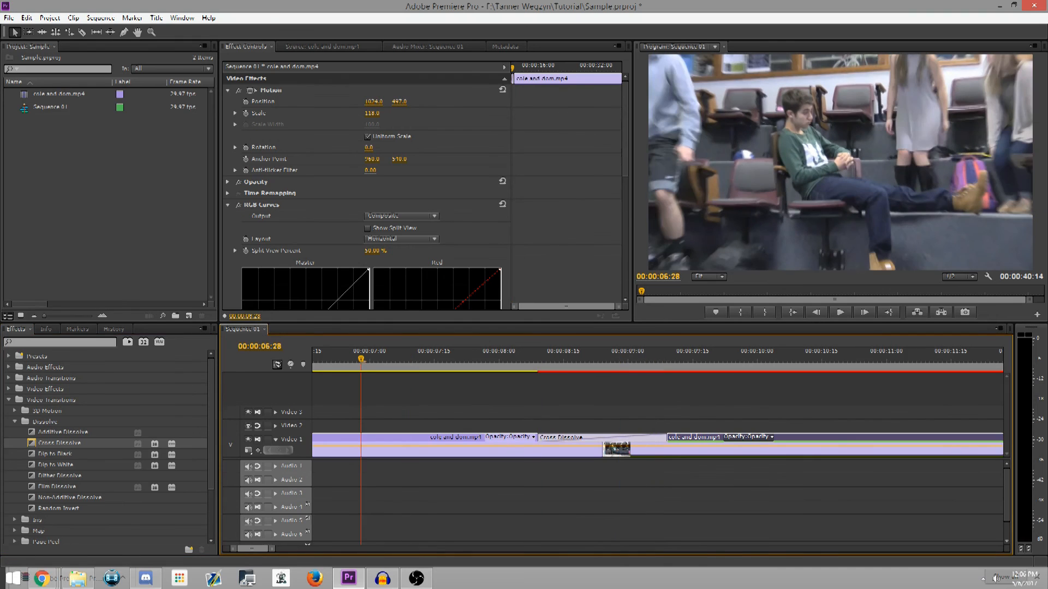
click(840, 312)
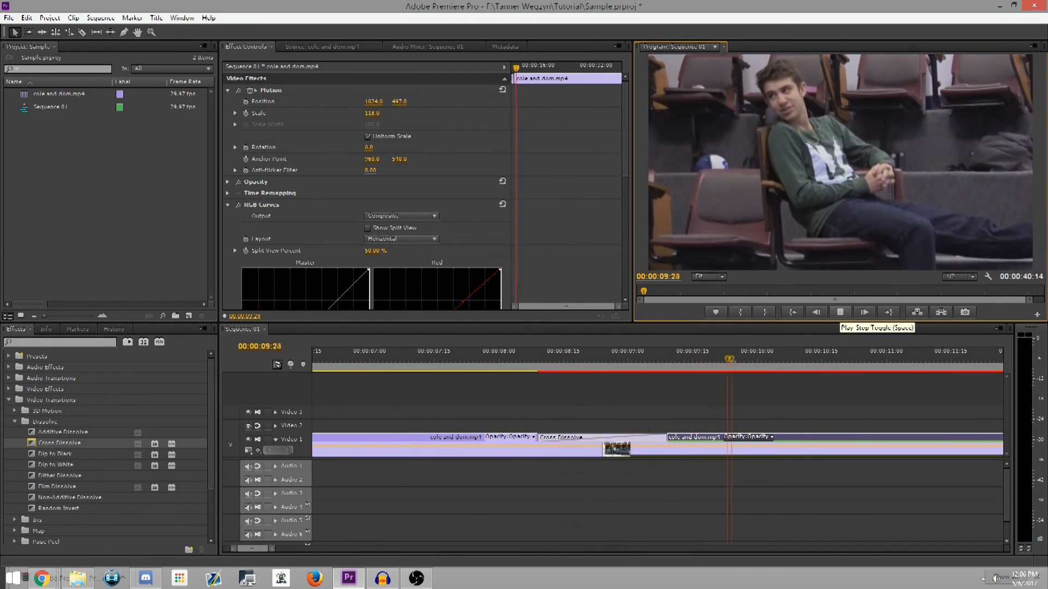
click(840, 312)
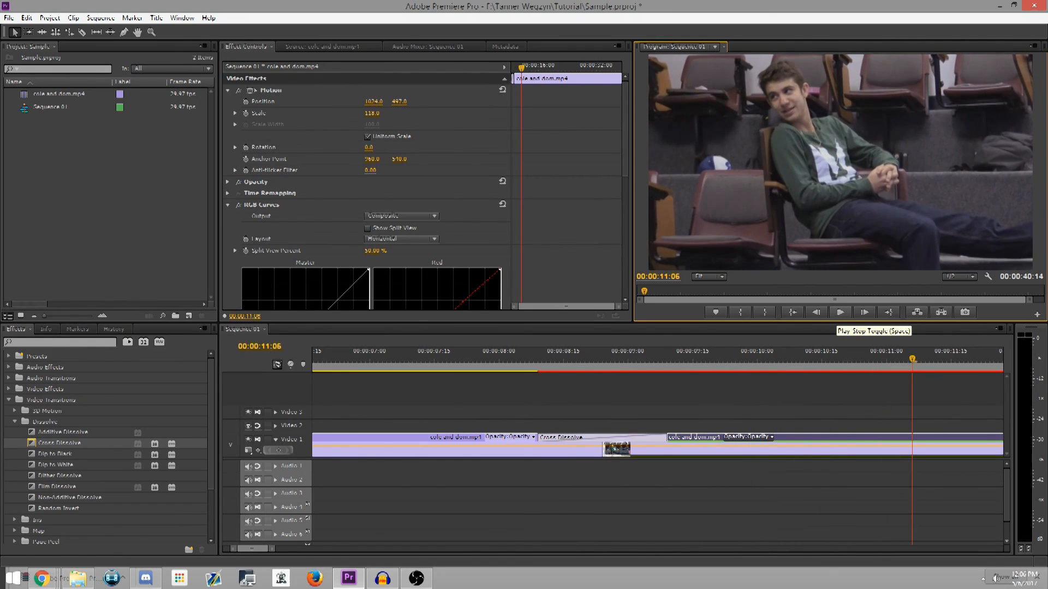
click(272, 549)
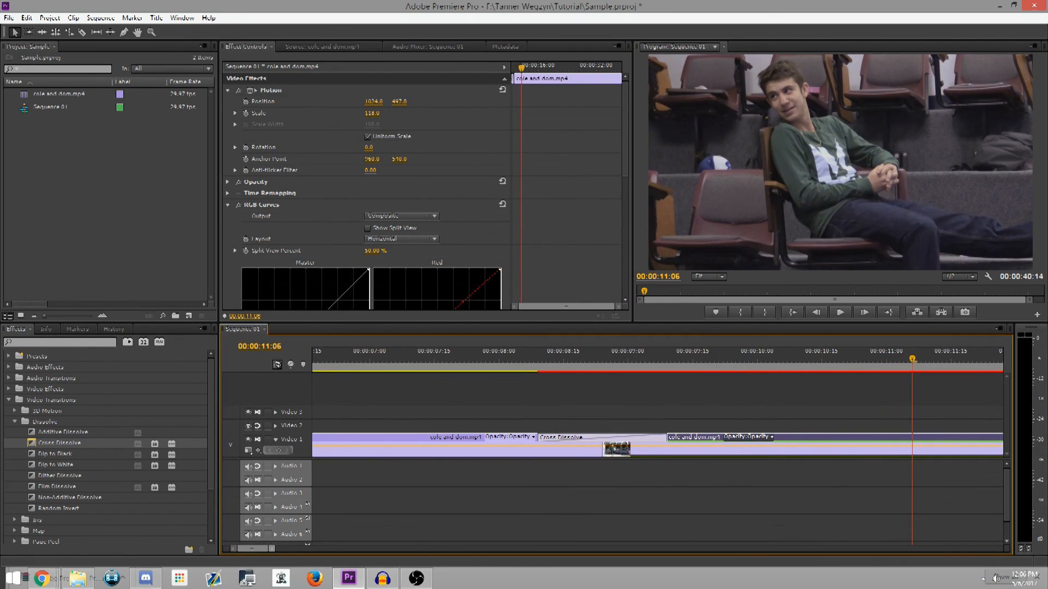
drag(271, 549, 431, 549)
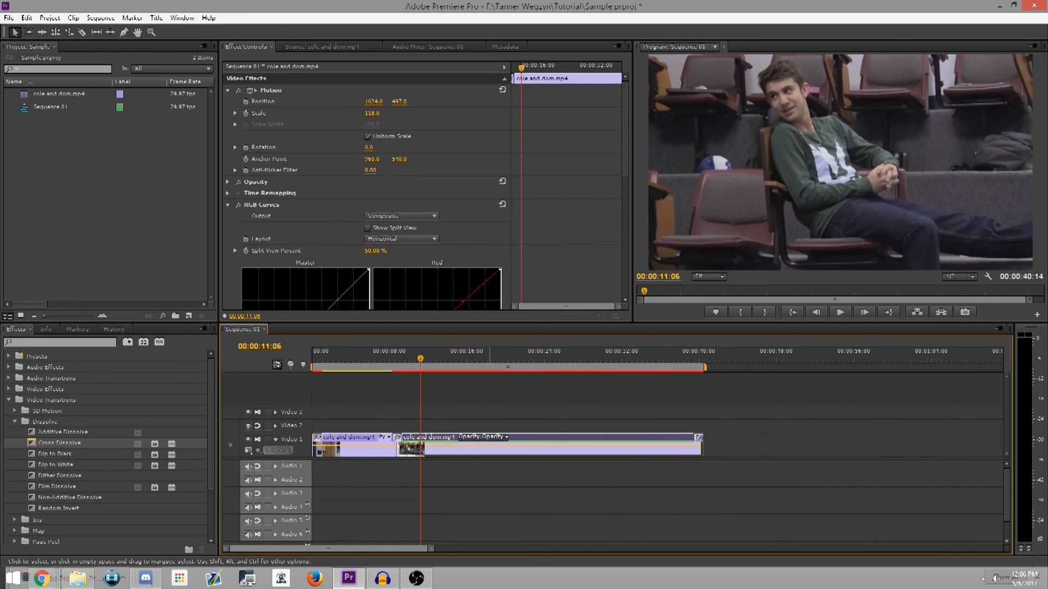